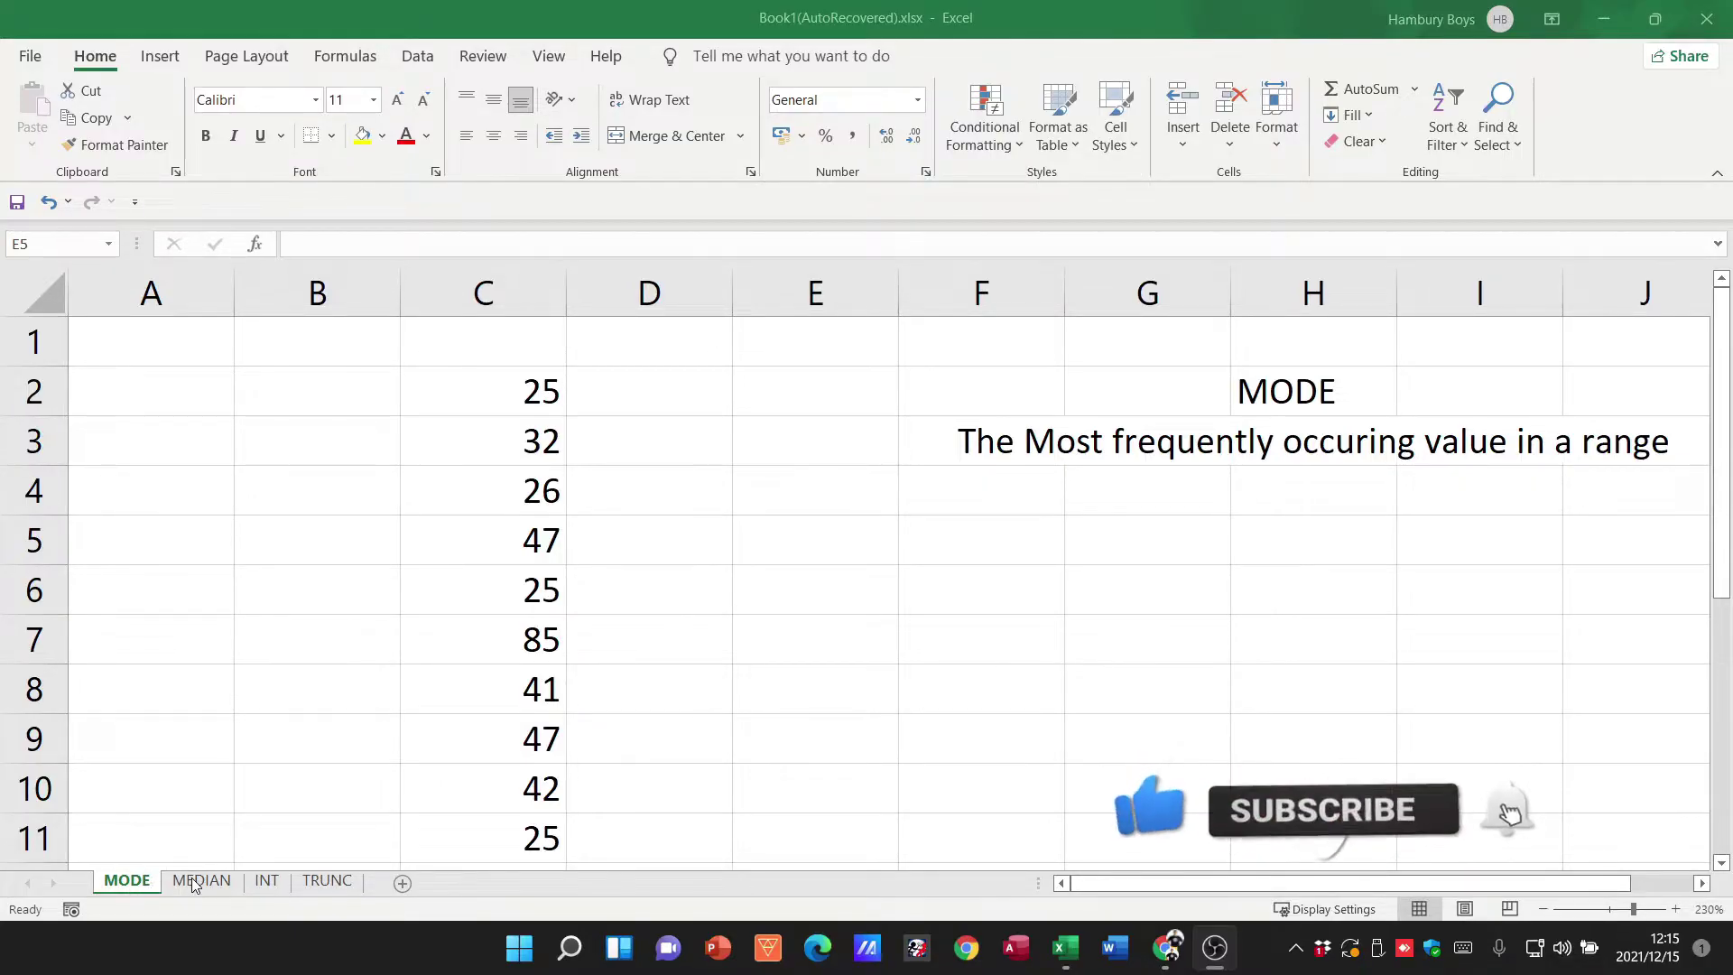
Look through the MEDIAN, INT and TRUNC sheets, then return to the MODE sheet
{"action": "left_click", "coordinate": [140, 879]}
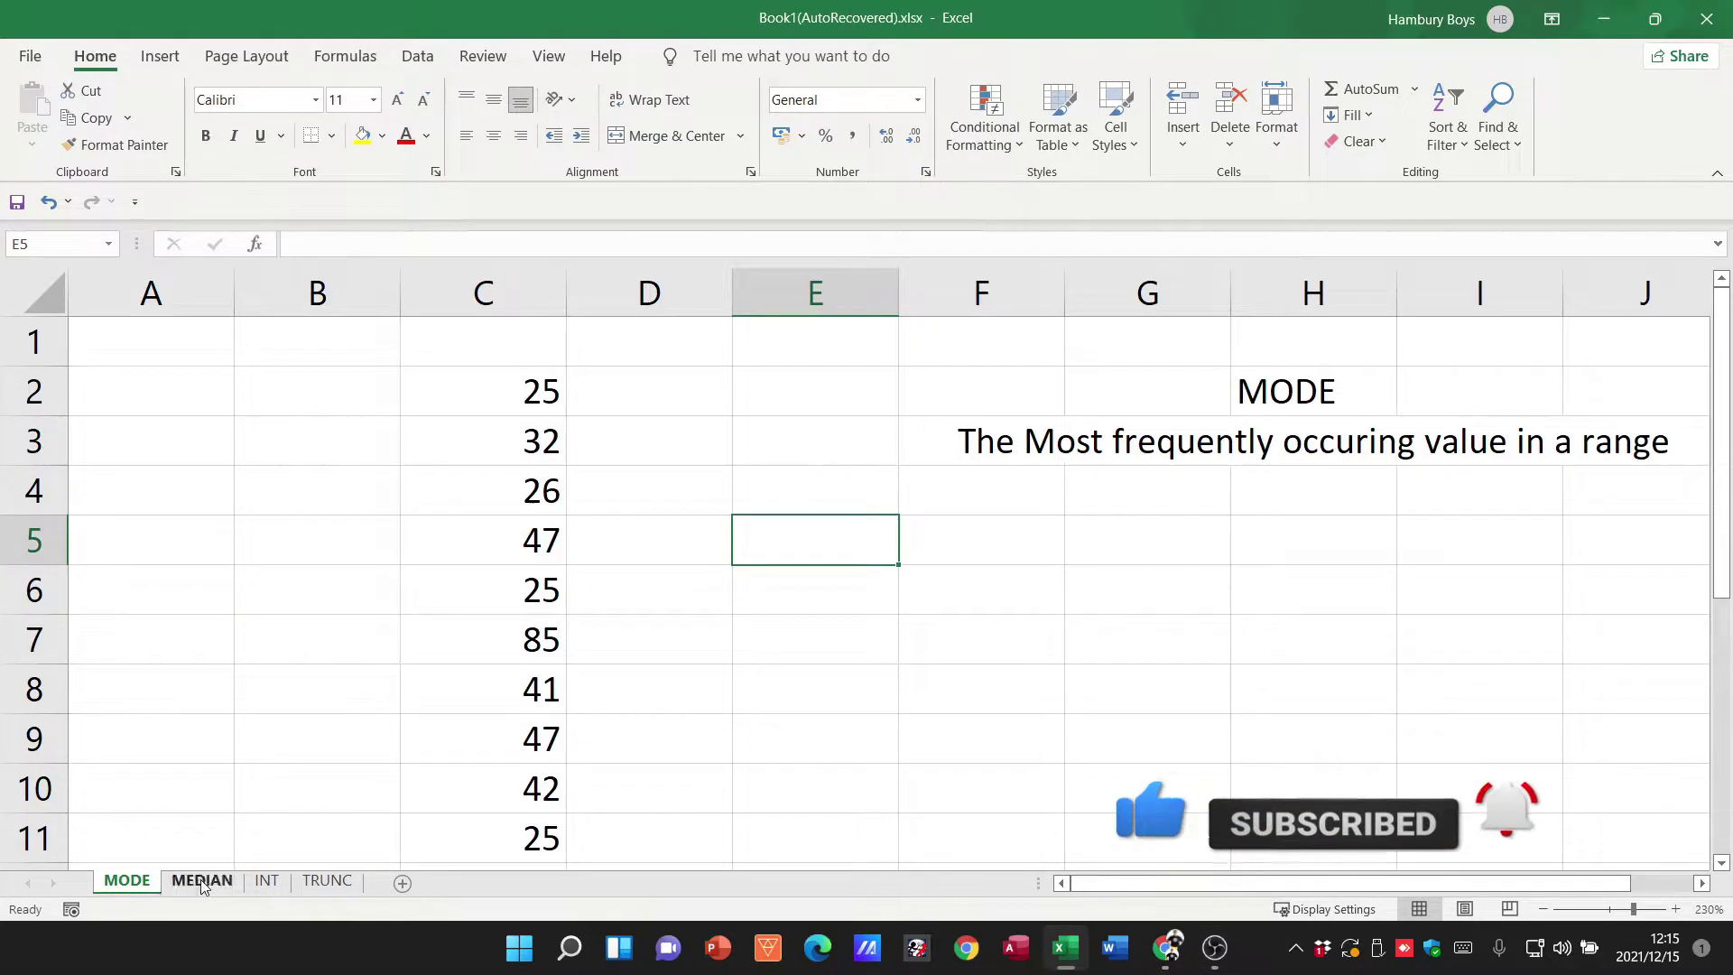
{"action": "left_click", "coordinate": [201, 880]}
{"action": "left_click", "coordinate": [271, 881]}
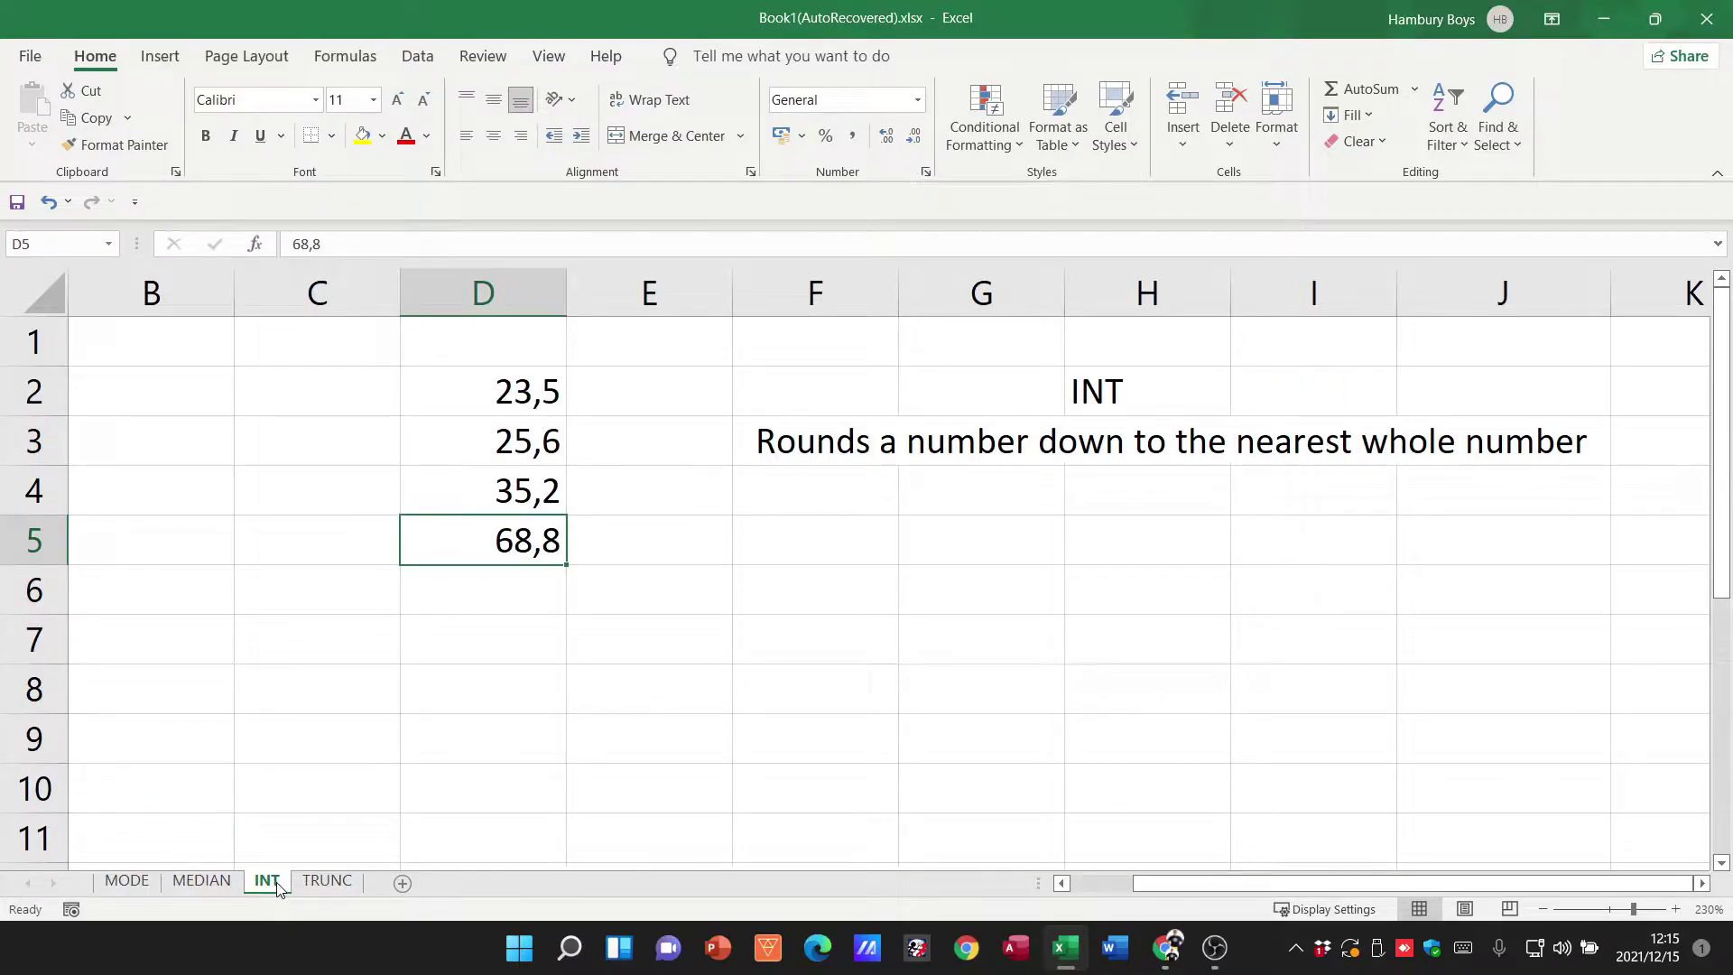
{"action": "left_click", "coordinate": [325, 882]}
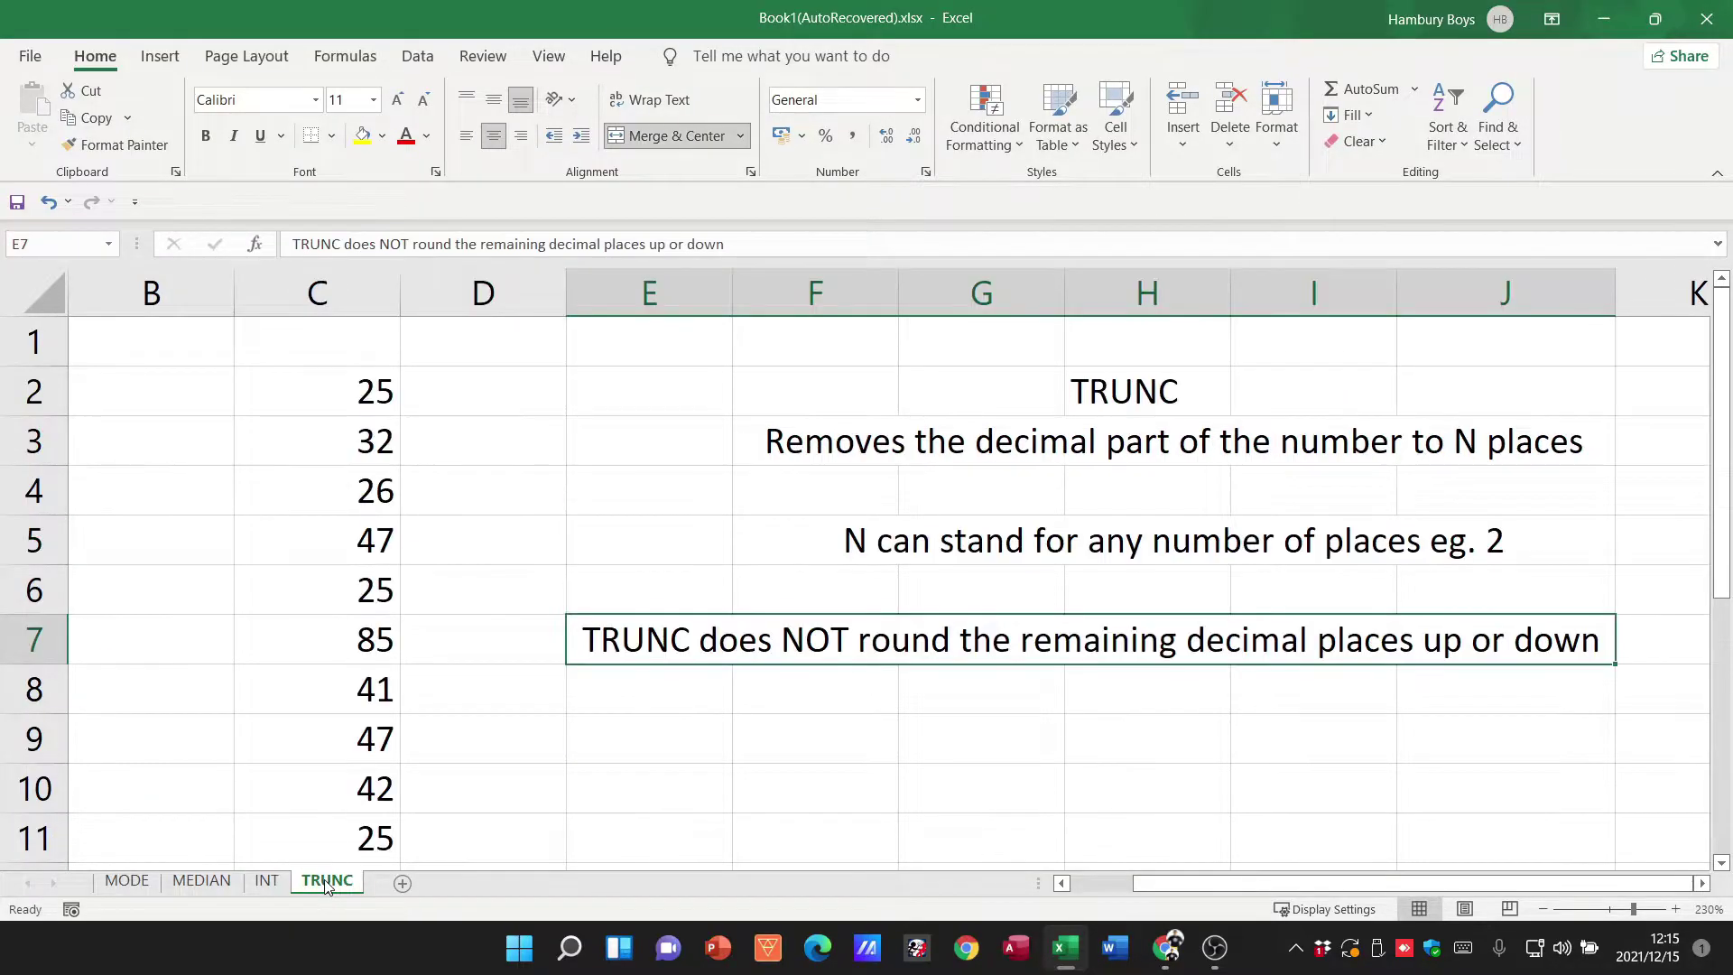
{"action": "left_click", "coordinate": [125, 882]}
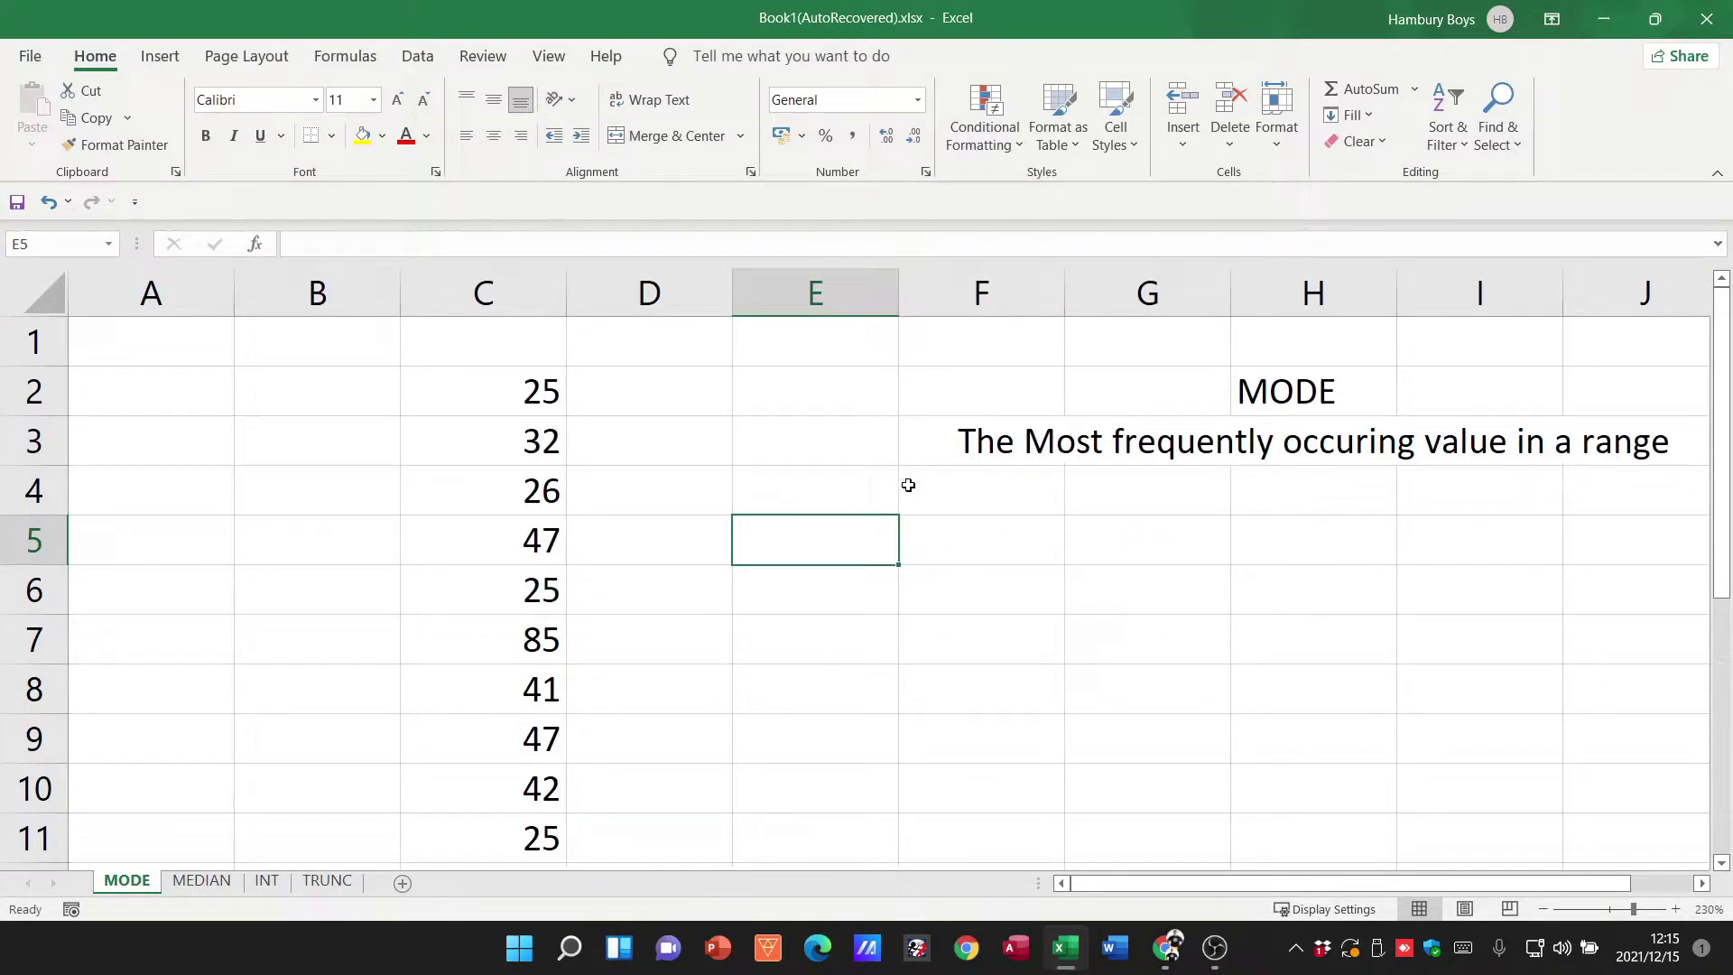
Enter =MODE(C2:C11) in E5, returning 25
{"action": "type", "text": "=mode"}
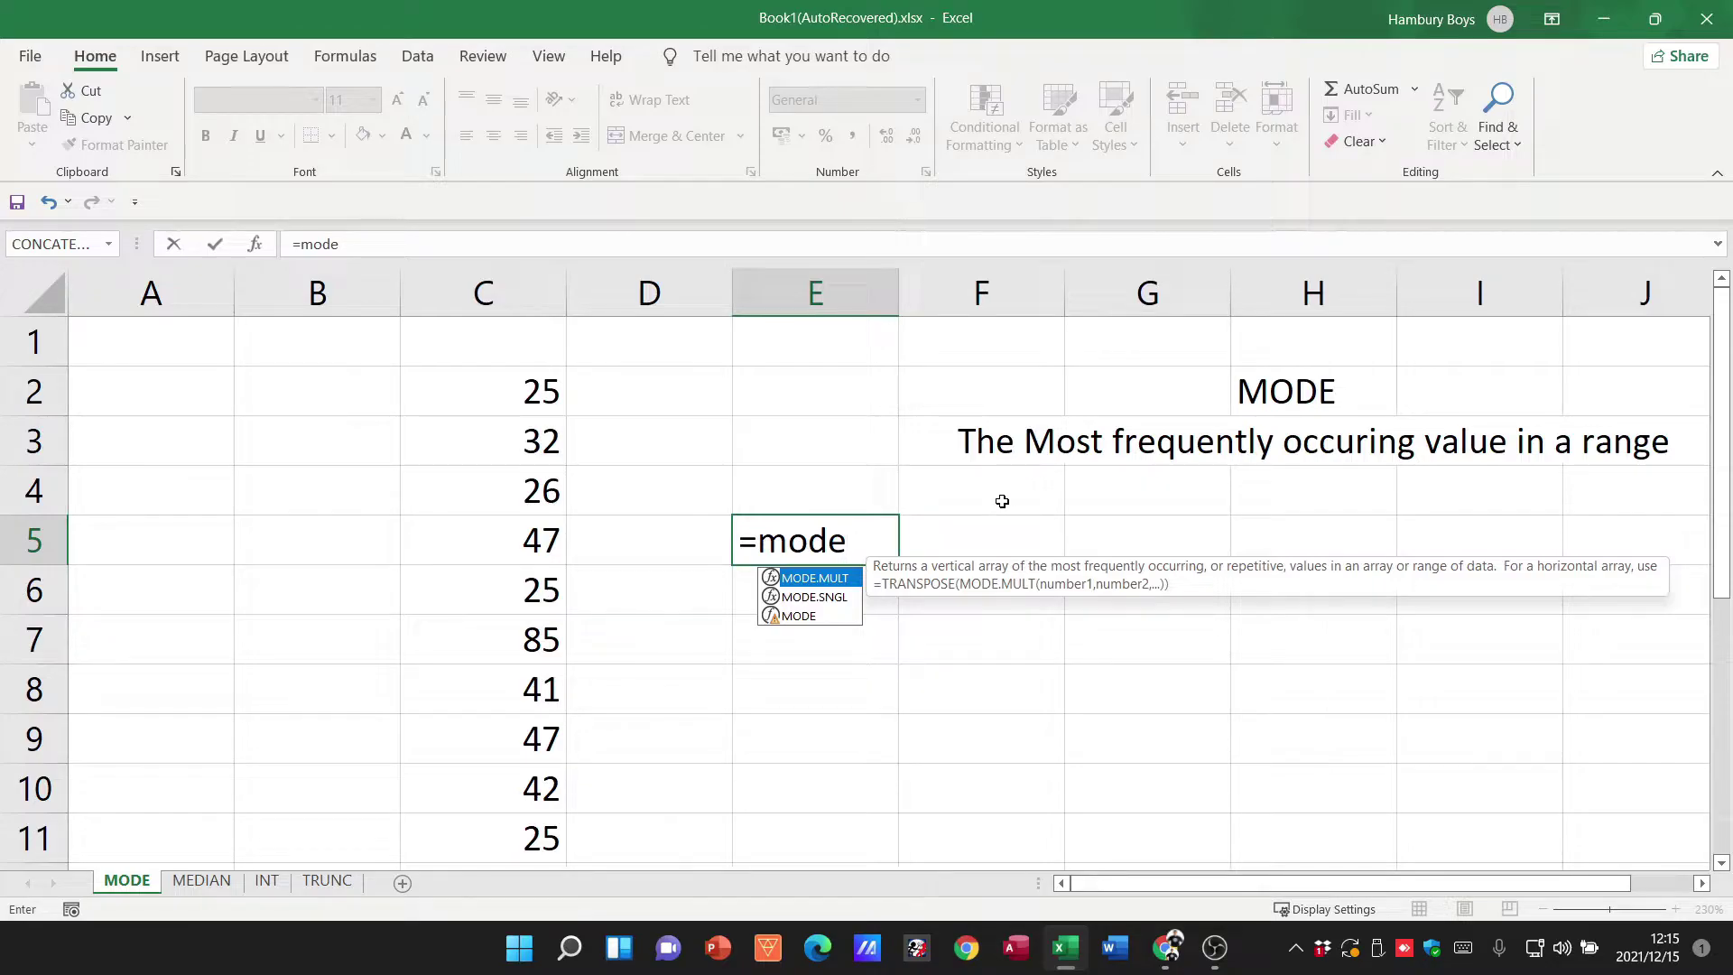
{"action": "type", "text": "("}
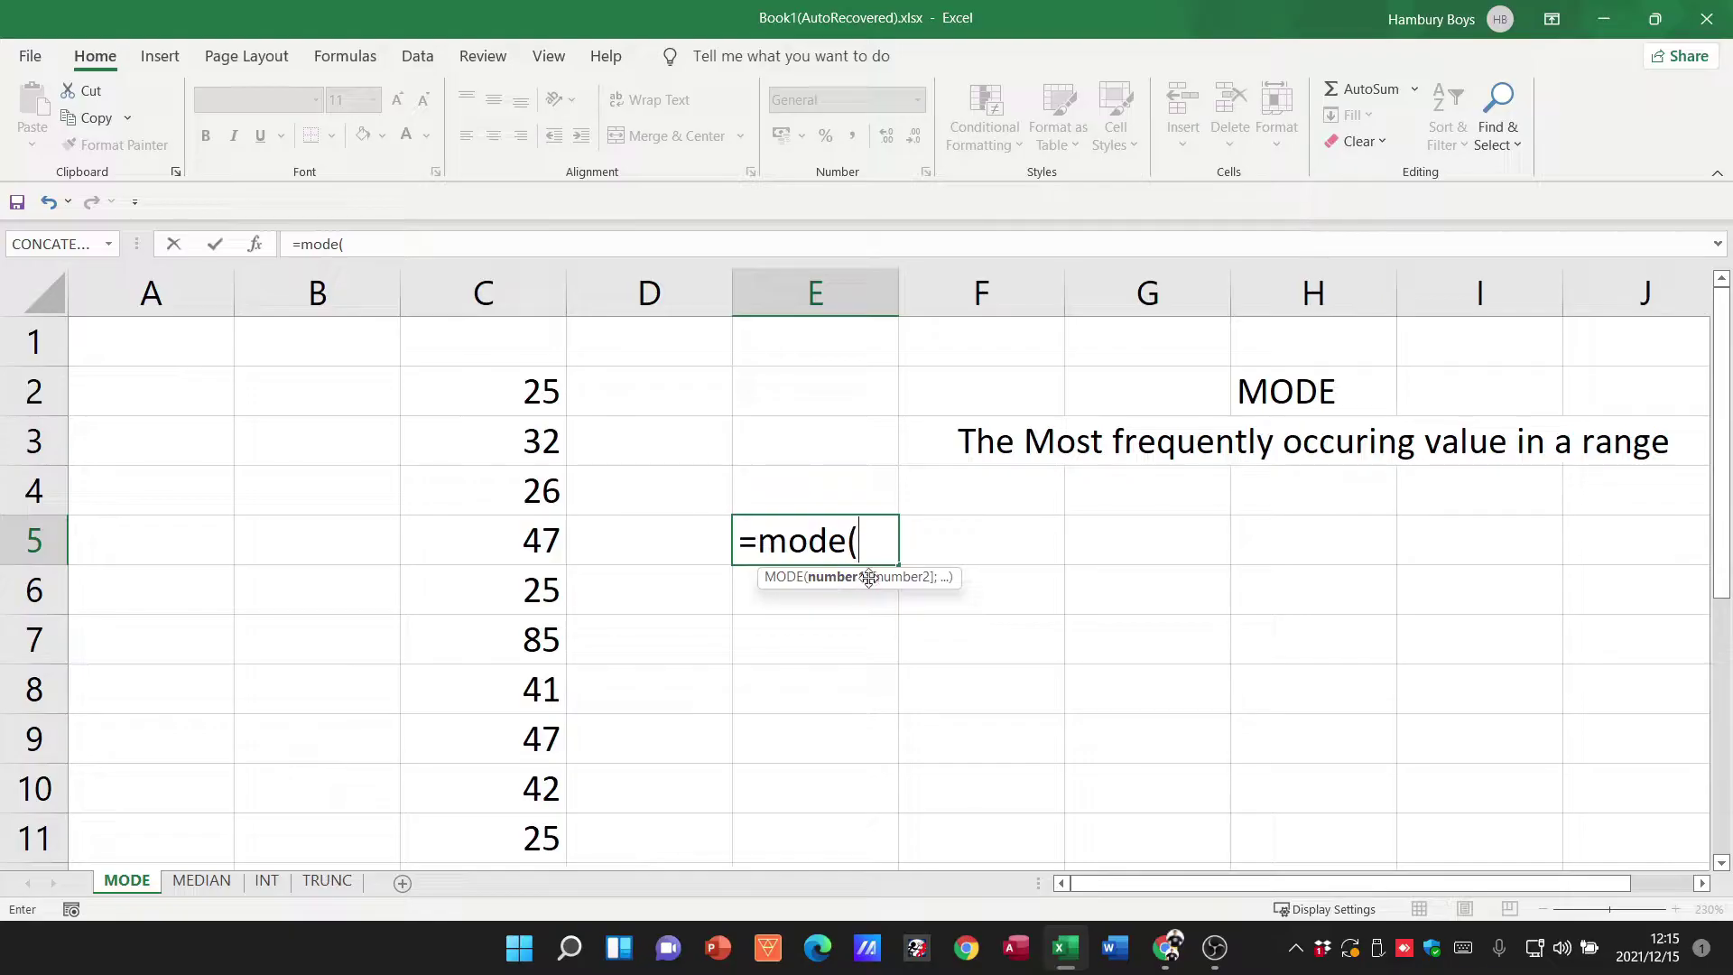
{"action": "left_click_drag", "start_coordinate": [488, 364], "coordinate": [539, 647]}
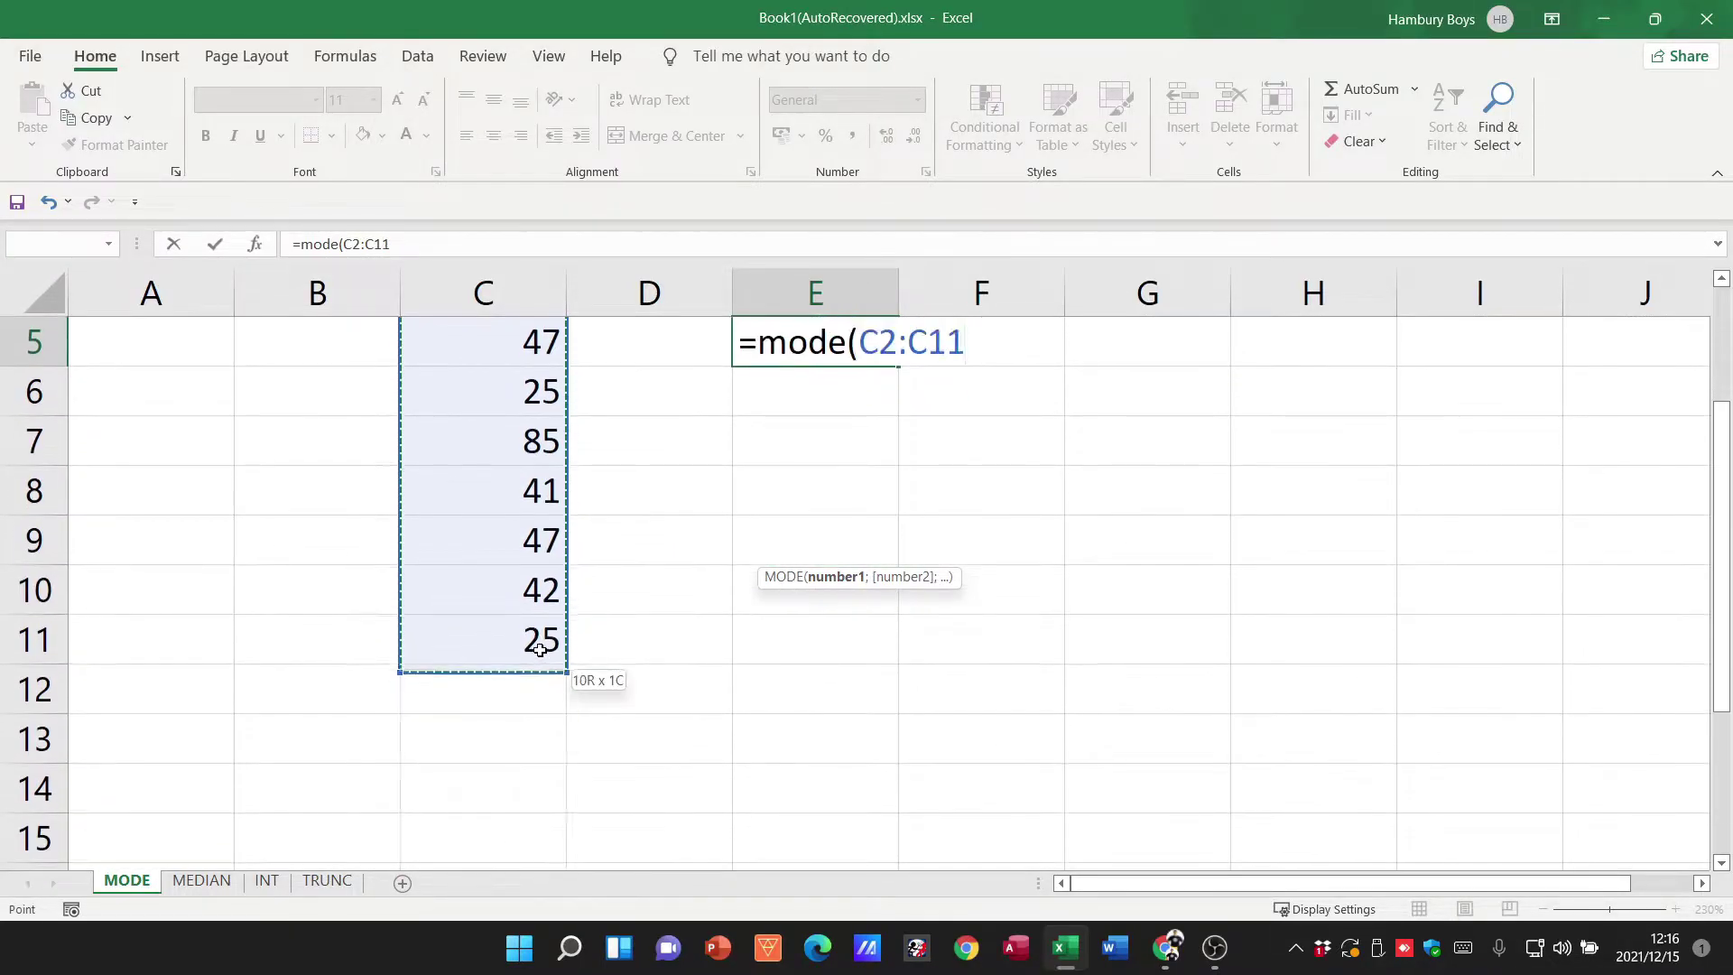
{"action": "scroll", "coordinate": [1156, 683], "scroll_direction": "up", "scroll_amount": 2}
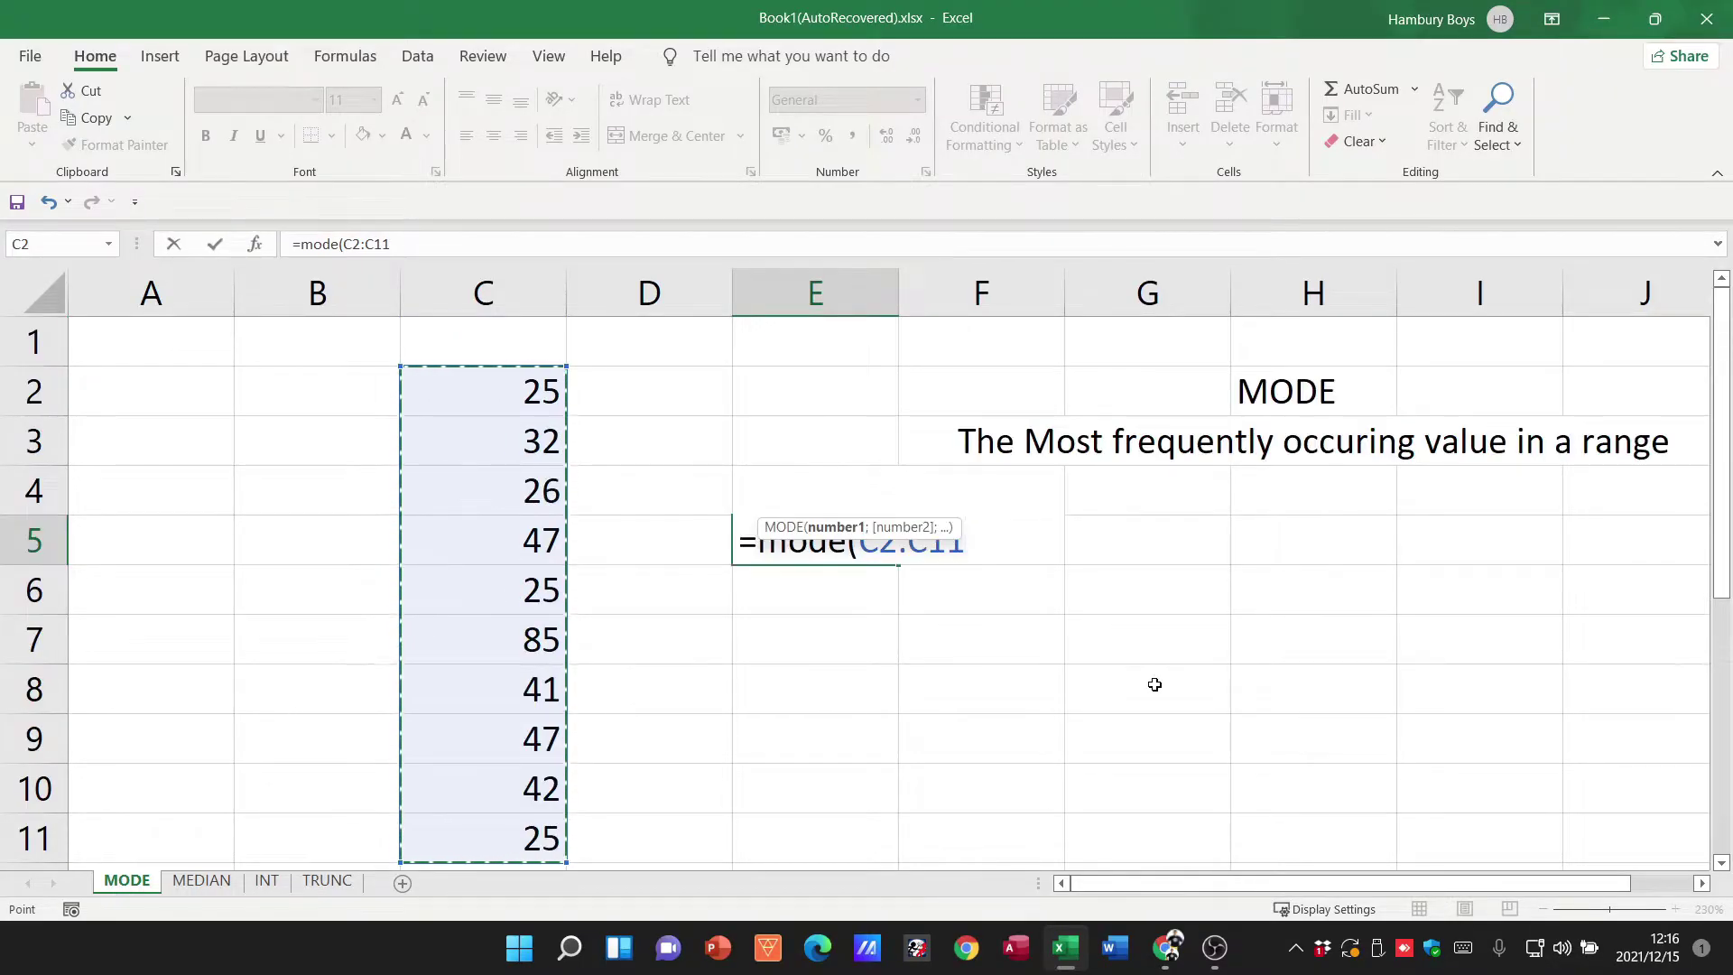
{"action": "type", "text": ")"}
{"action": "key", "text": "Return"}
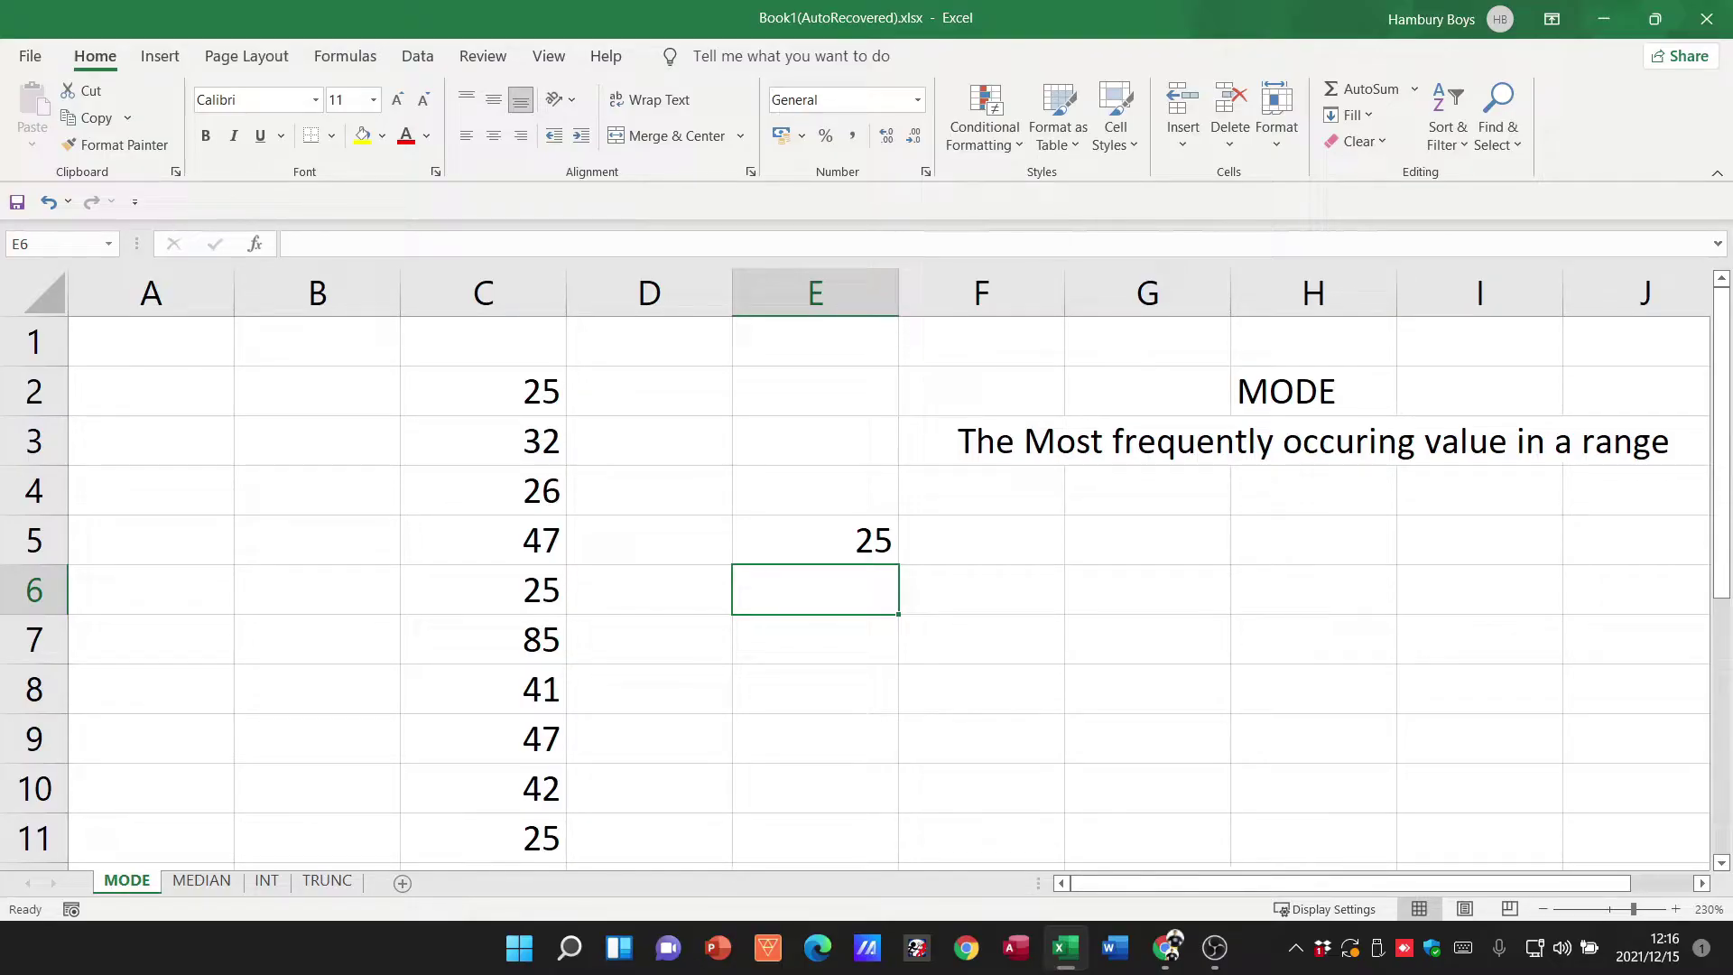
{"action": "key", "text": "alt+Tab"}
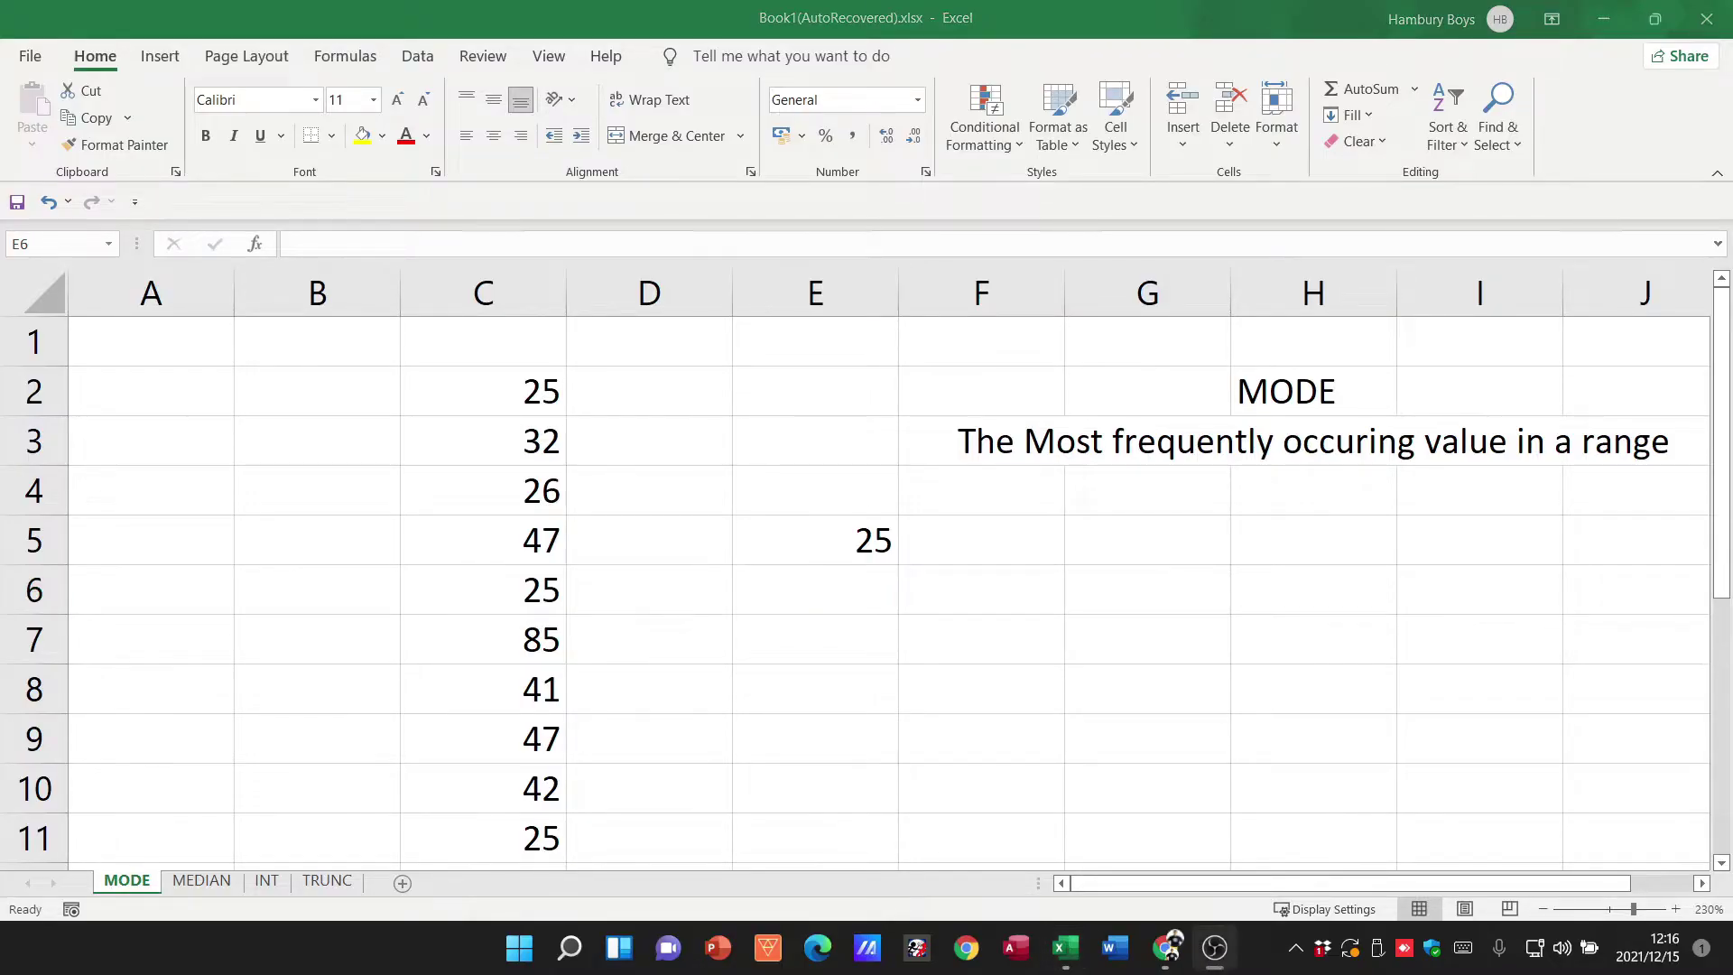
{"action": "left_click", "coordinate": [209, 881]}
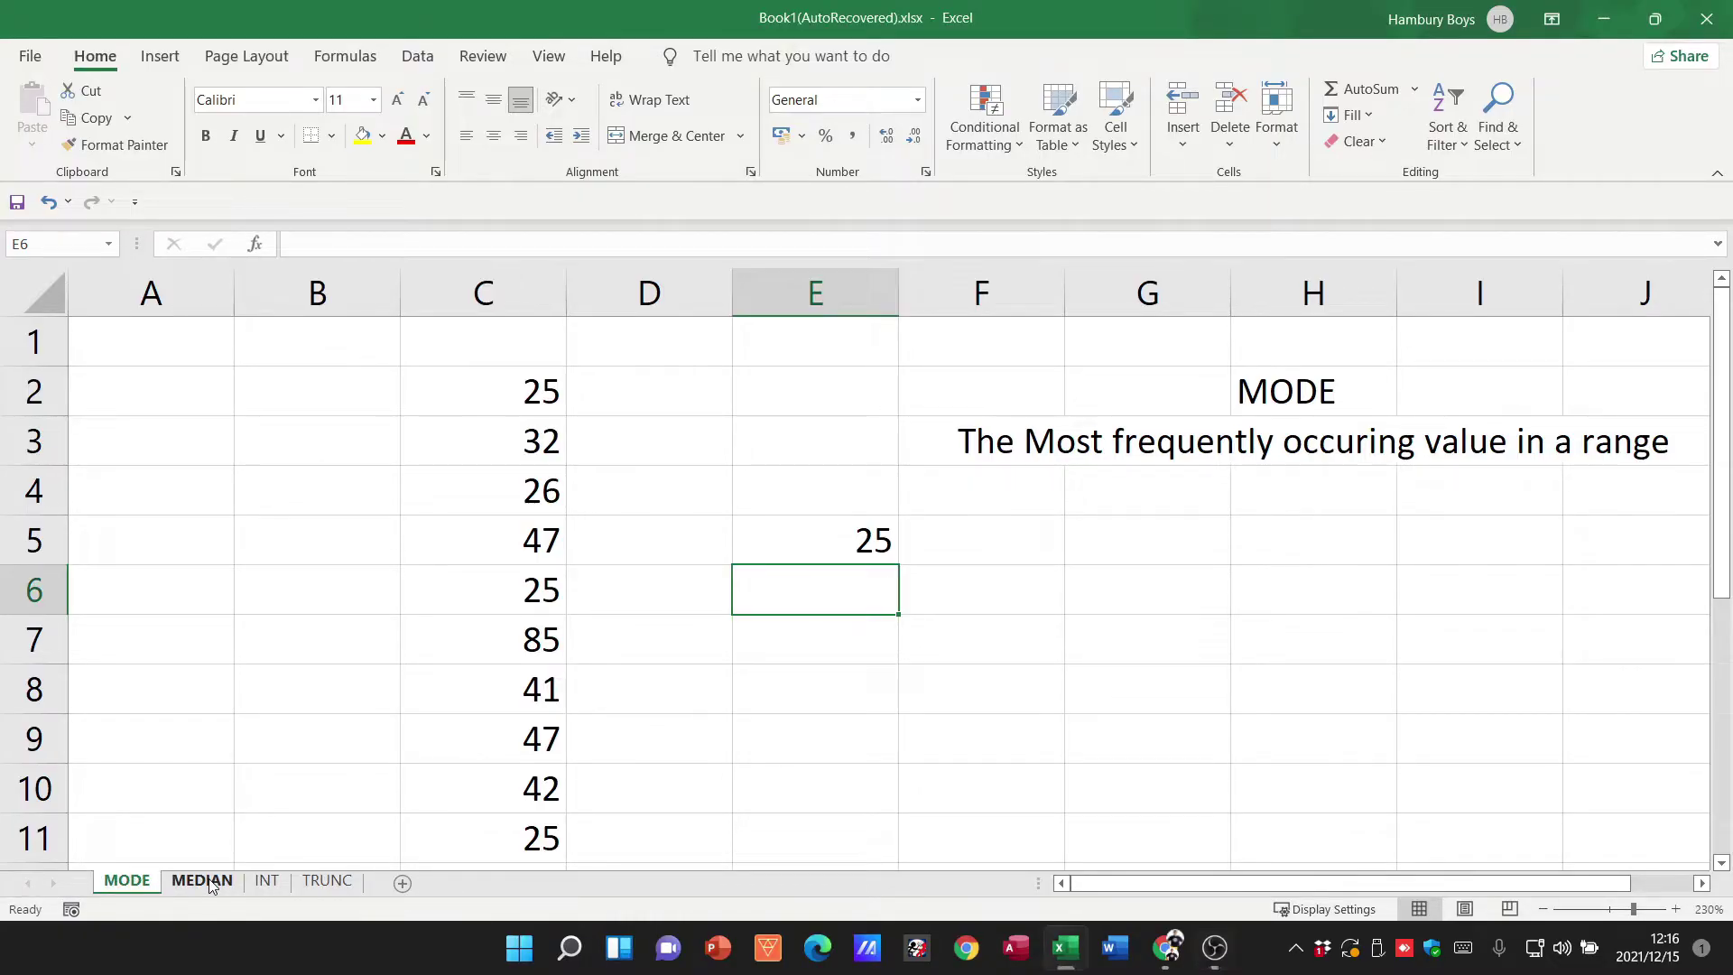
On the MEDIAN sheet, enter =MEDIAN(C2:C11) in E5, returning 36,5
{"action": "left_click", "coordinate": [202, 880]}
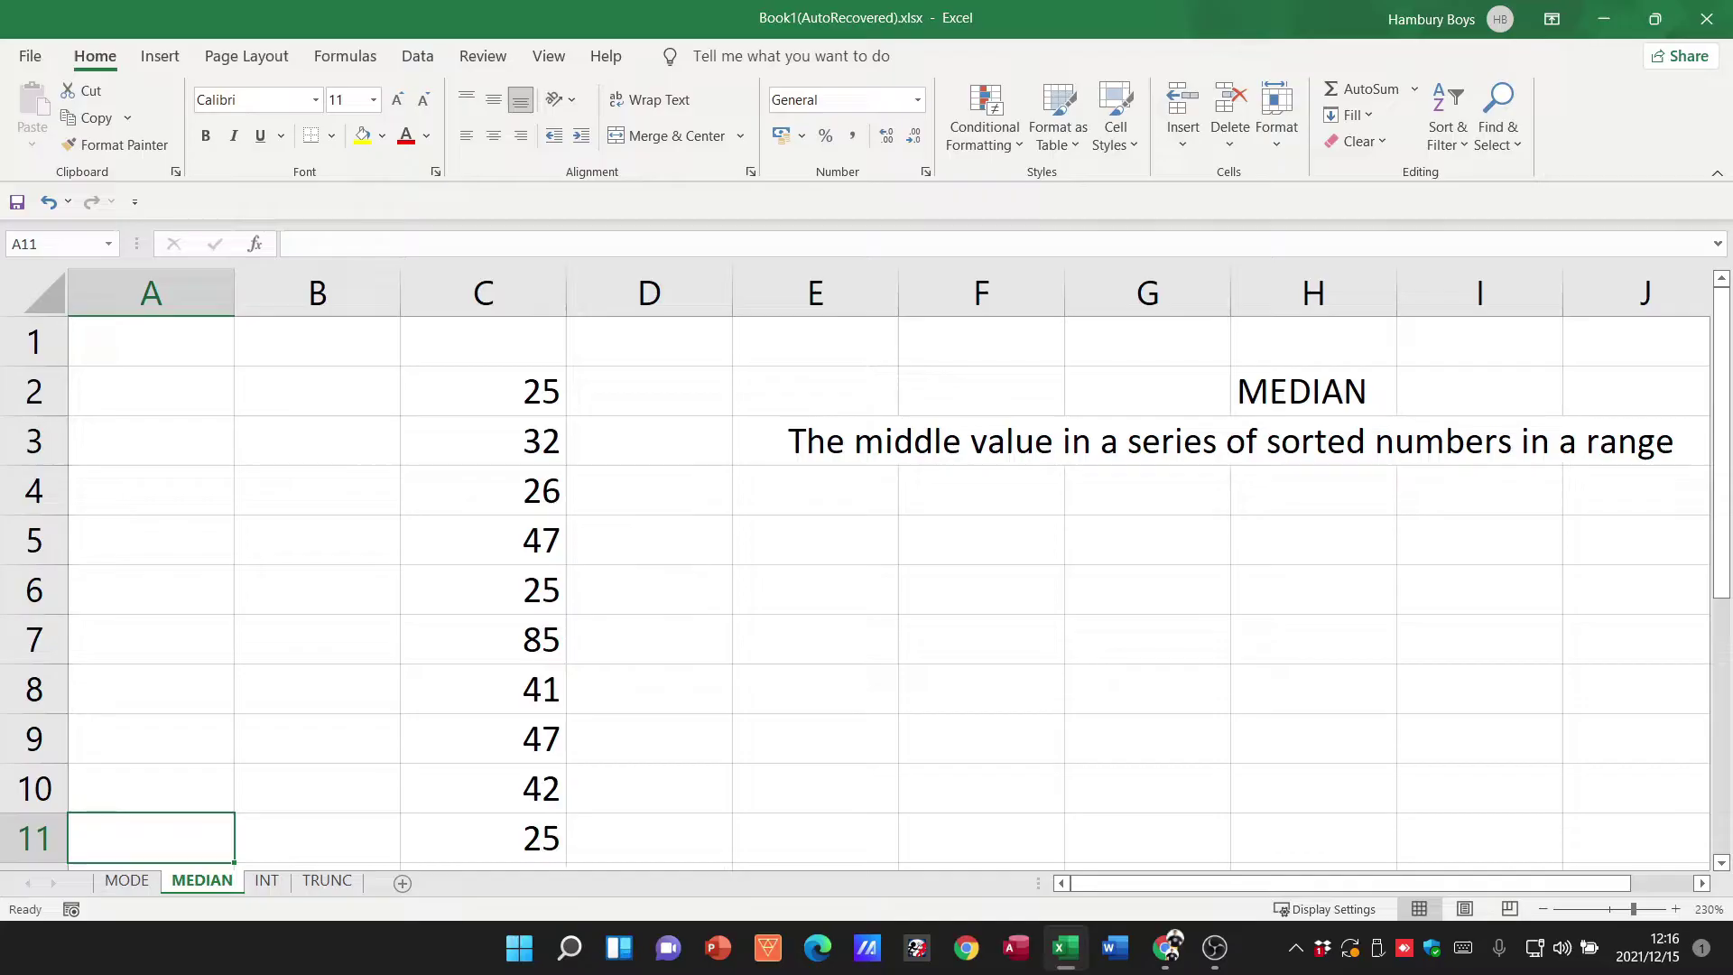
{"action": "left_click", "coordinate": [791, 540]}
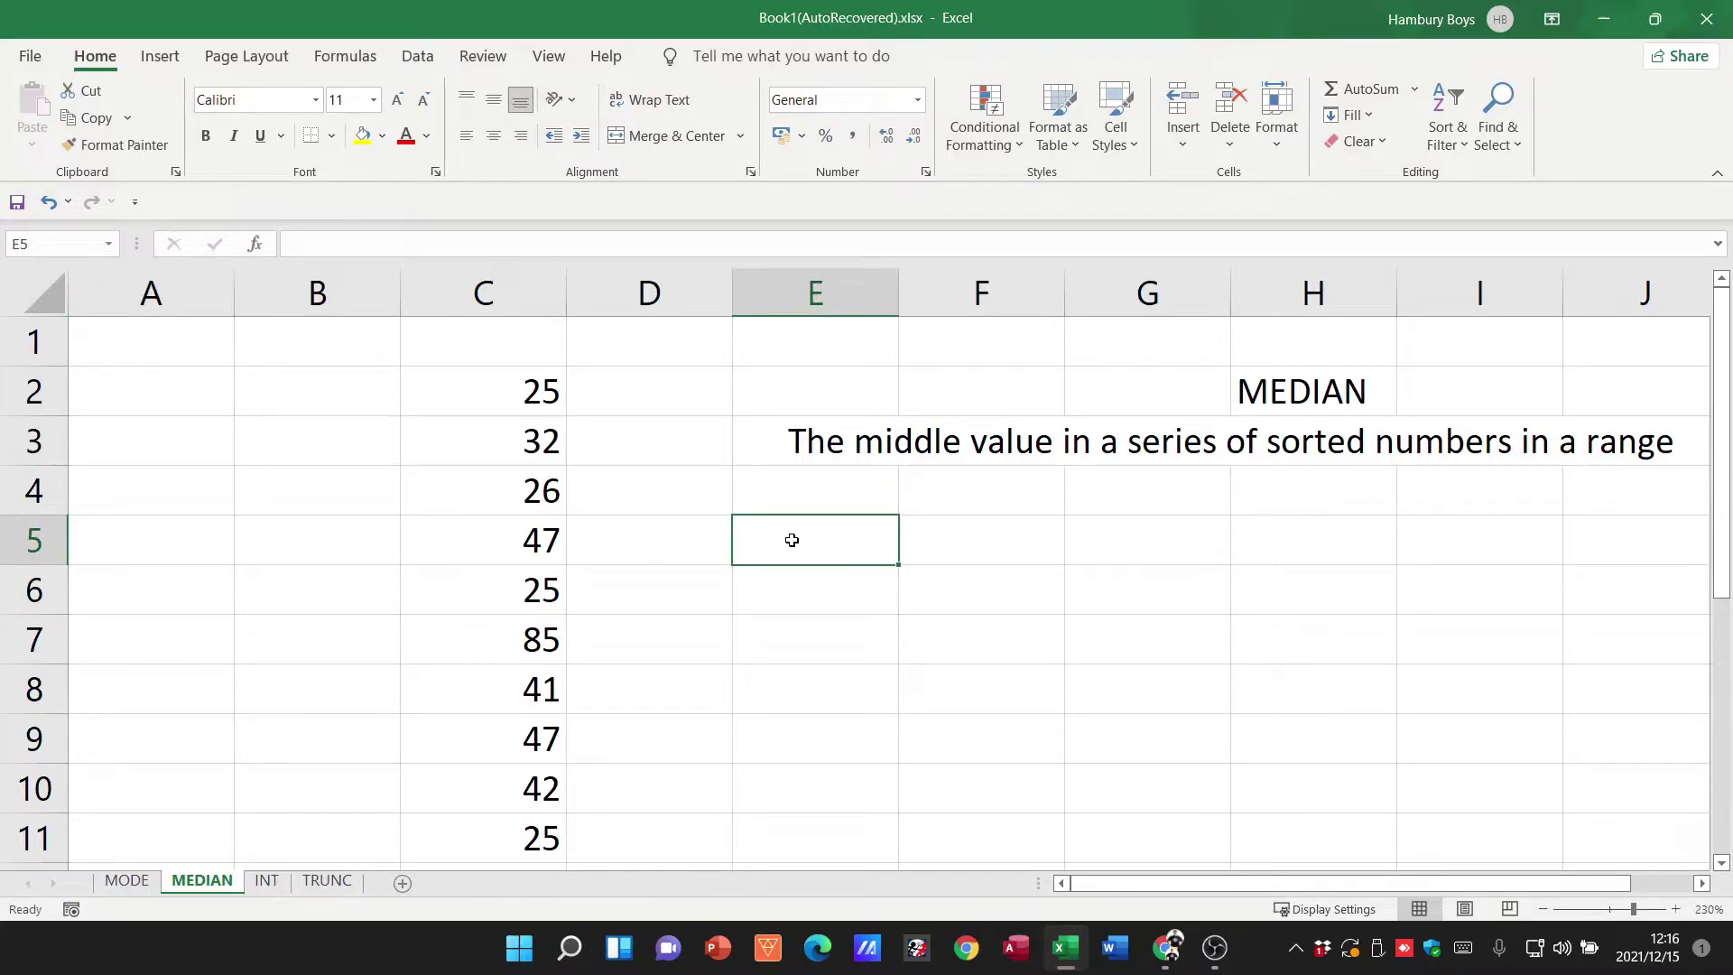
{"action": "type", "text": "=media"}
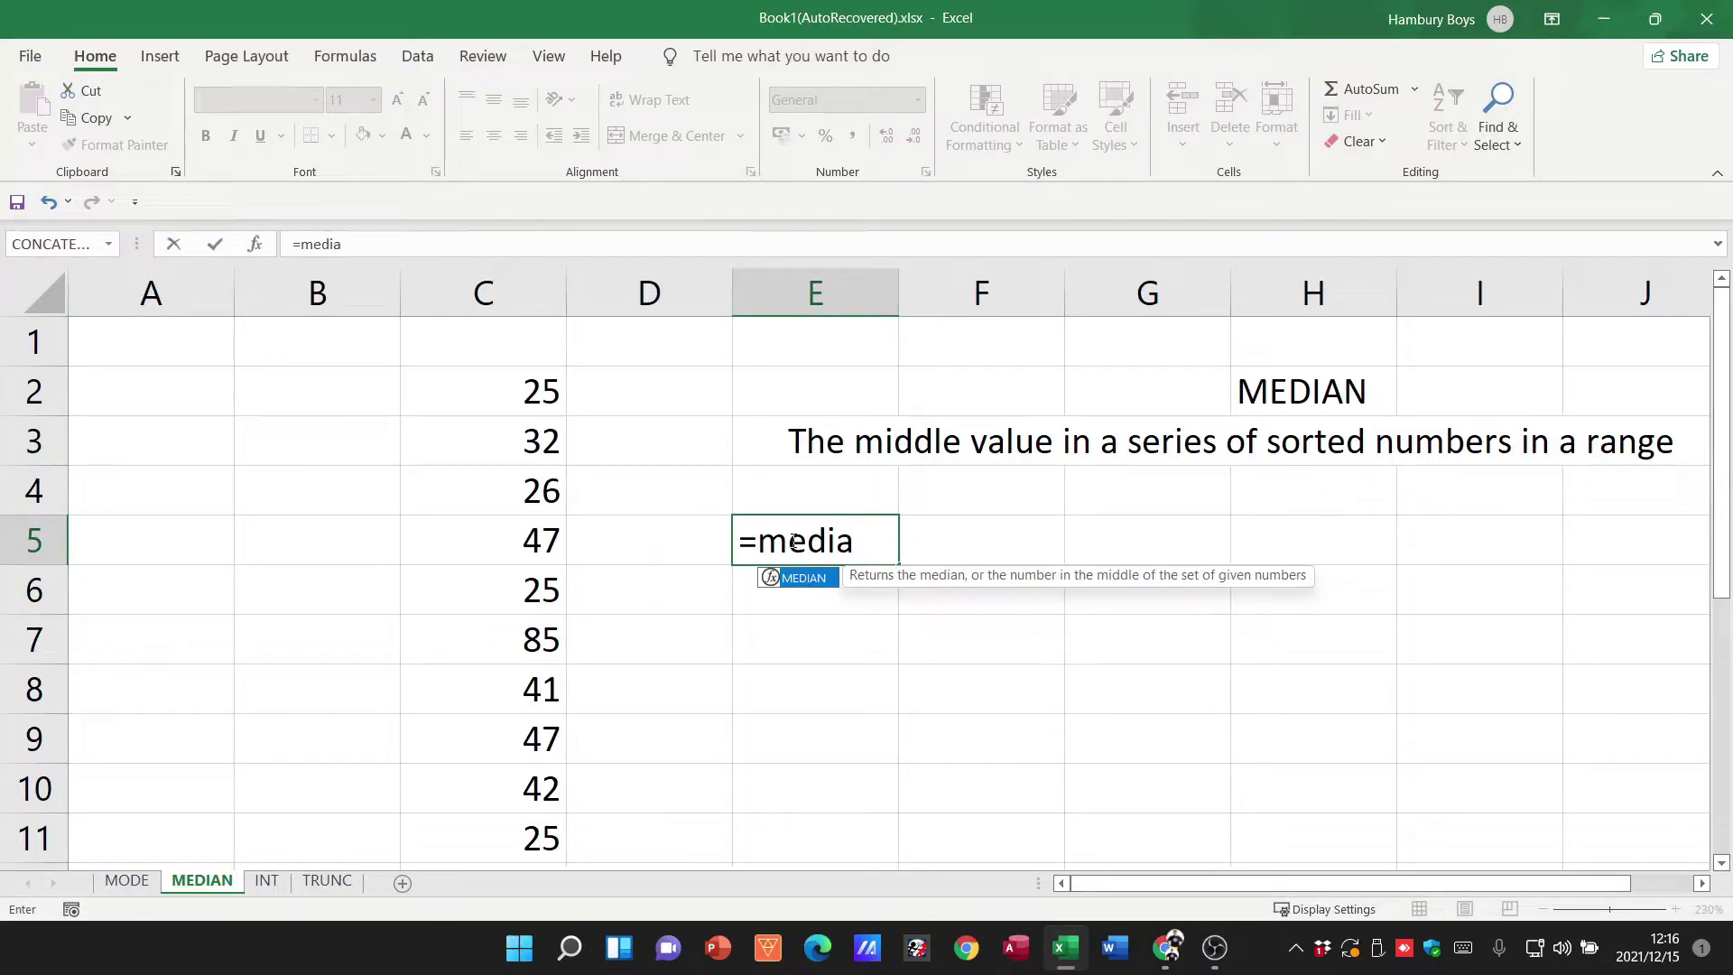
{"action": "type", "text": "n"}
{"action": "type", "text": "("}
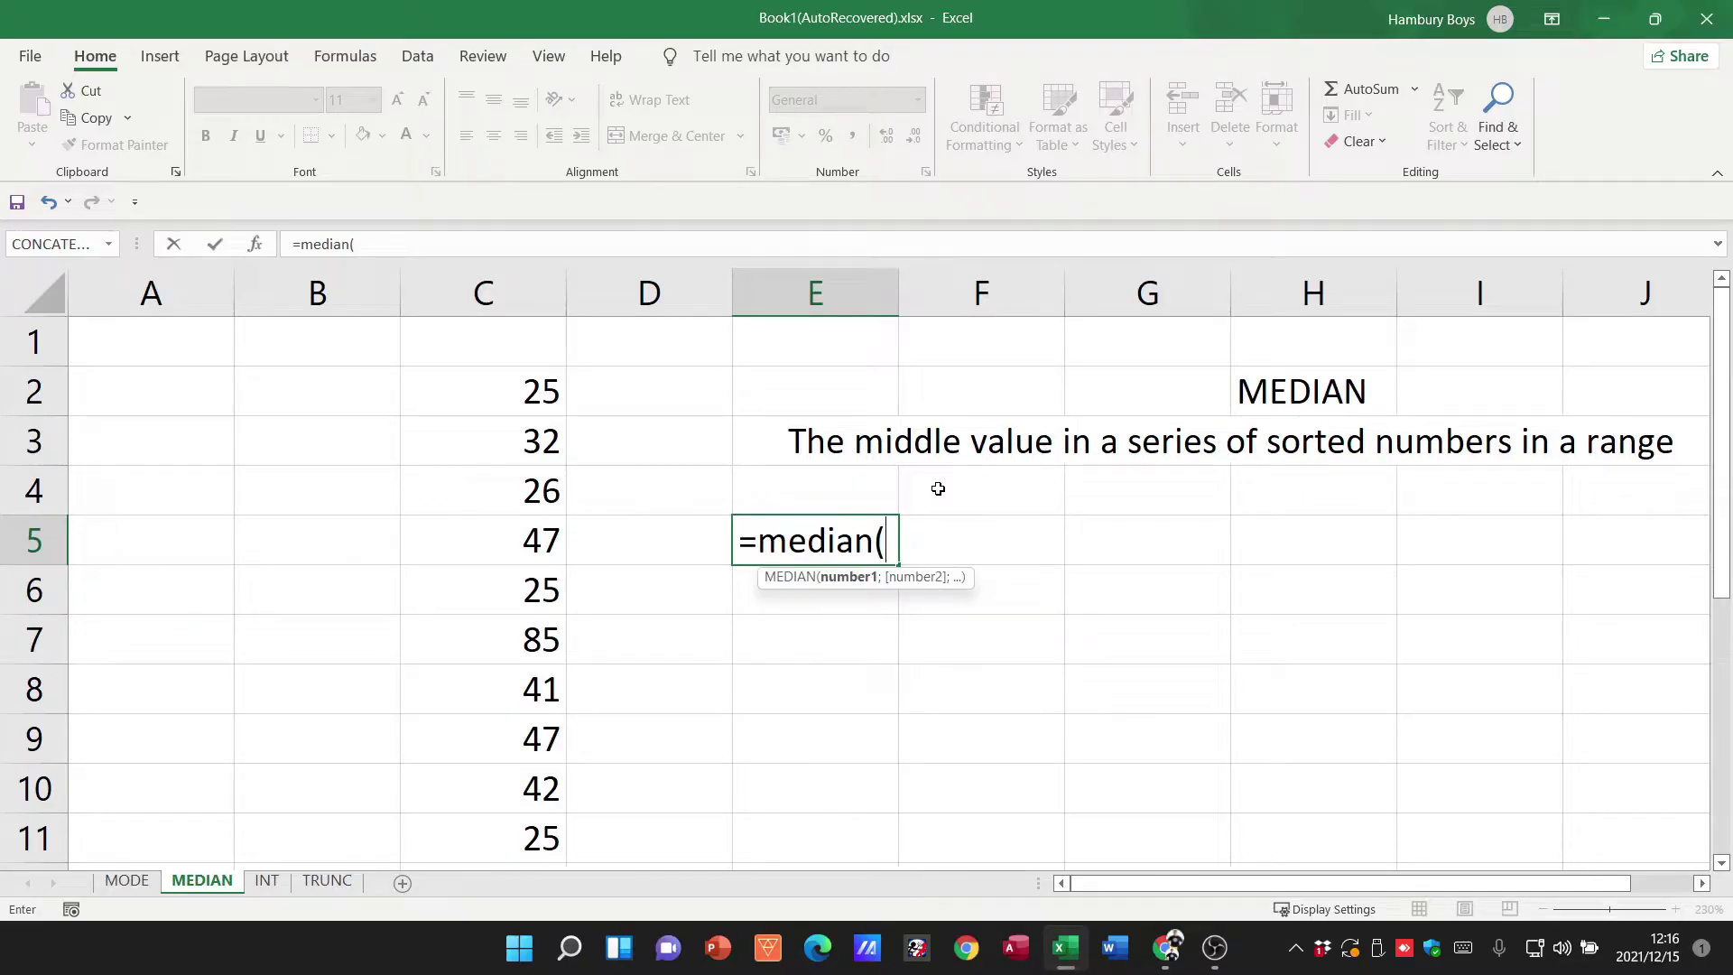
{"action": "left_click_drag", "start_coordinate": [458, 398], "coordinate": [442, 856]}
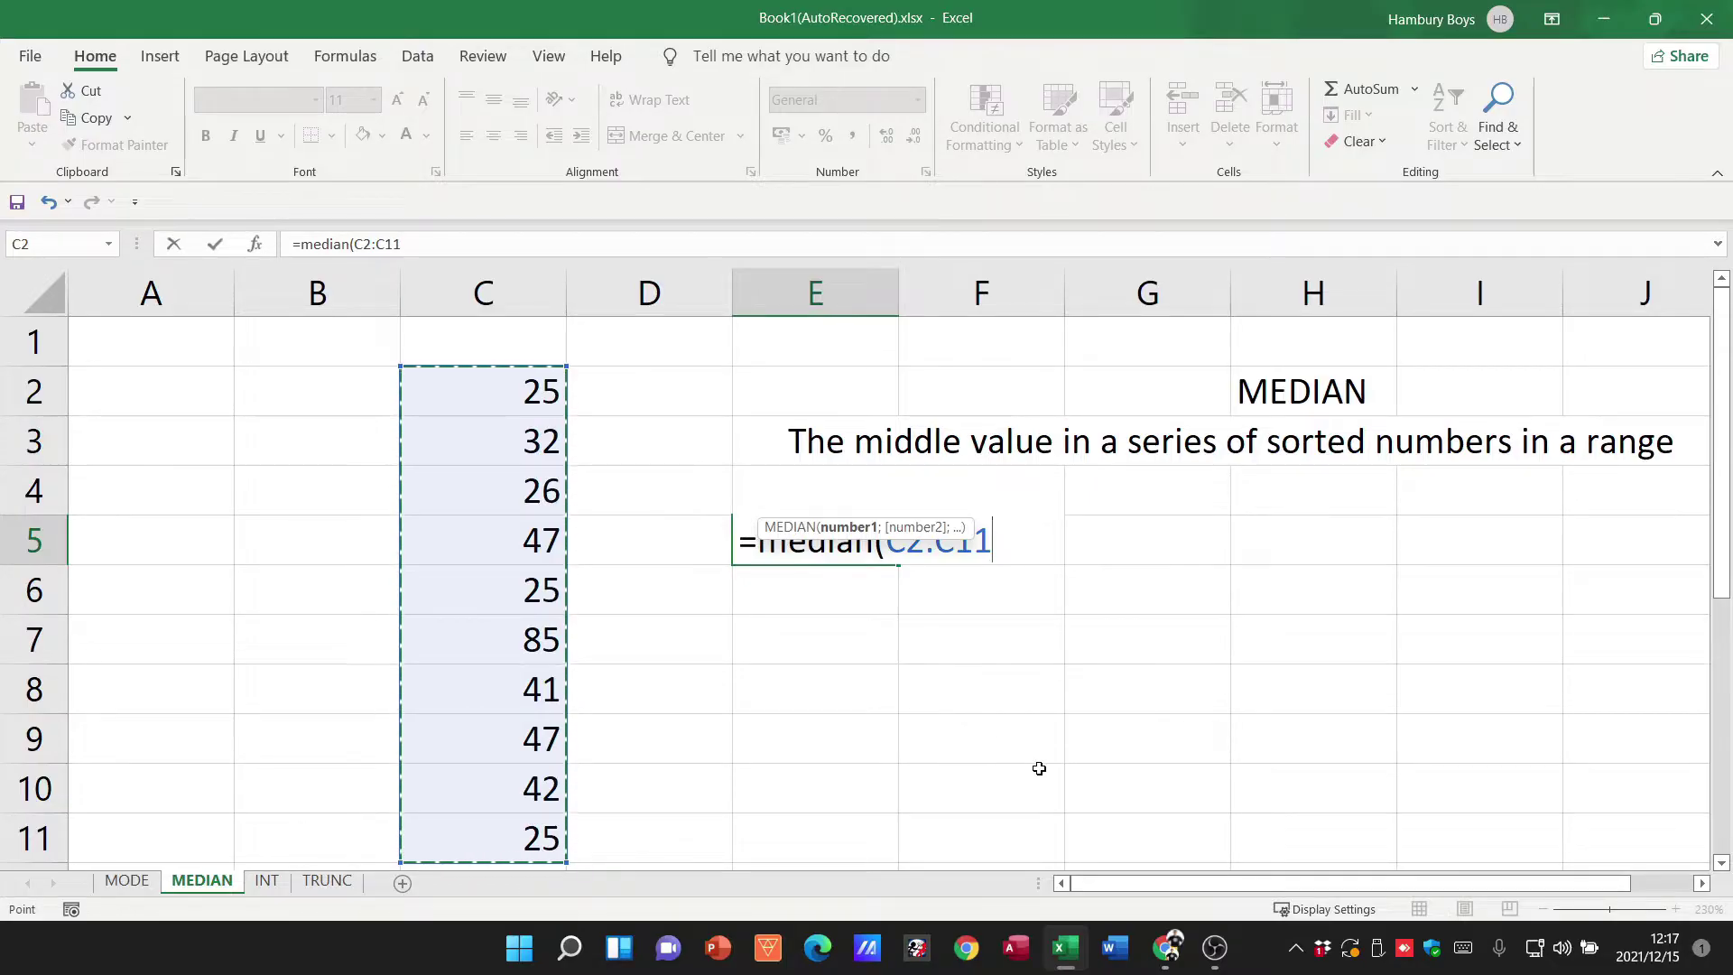
{"action": "type", "text": ")"}
{"action": "key", "text": "Return"}
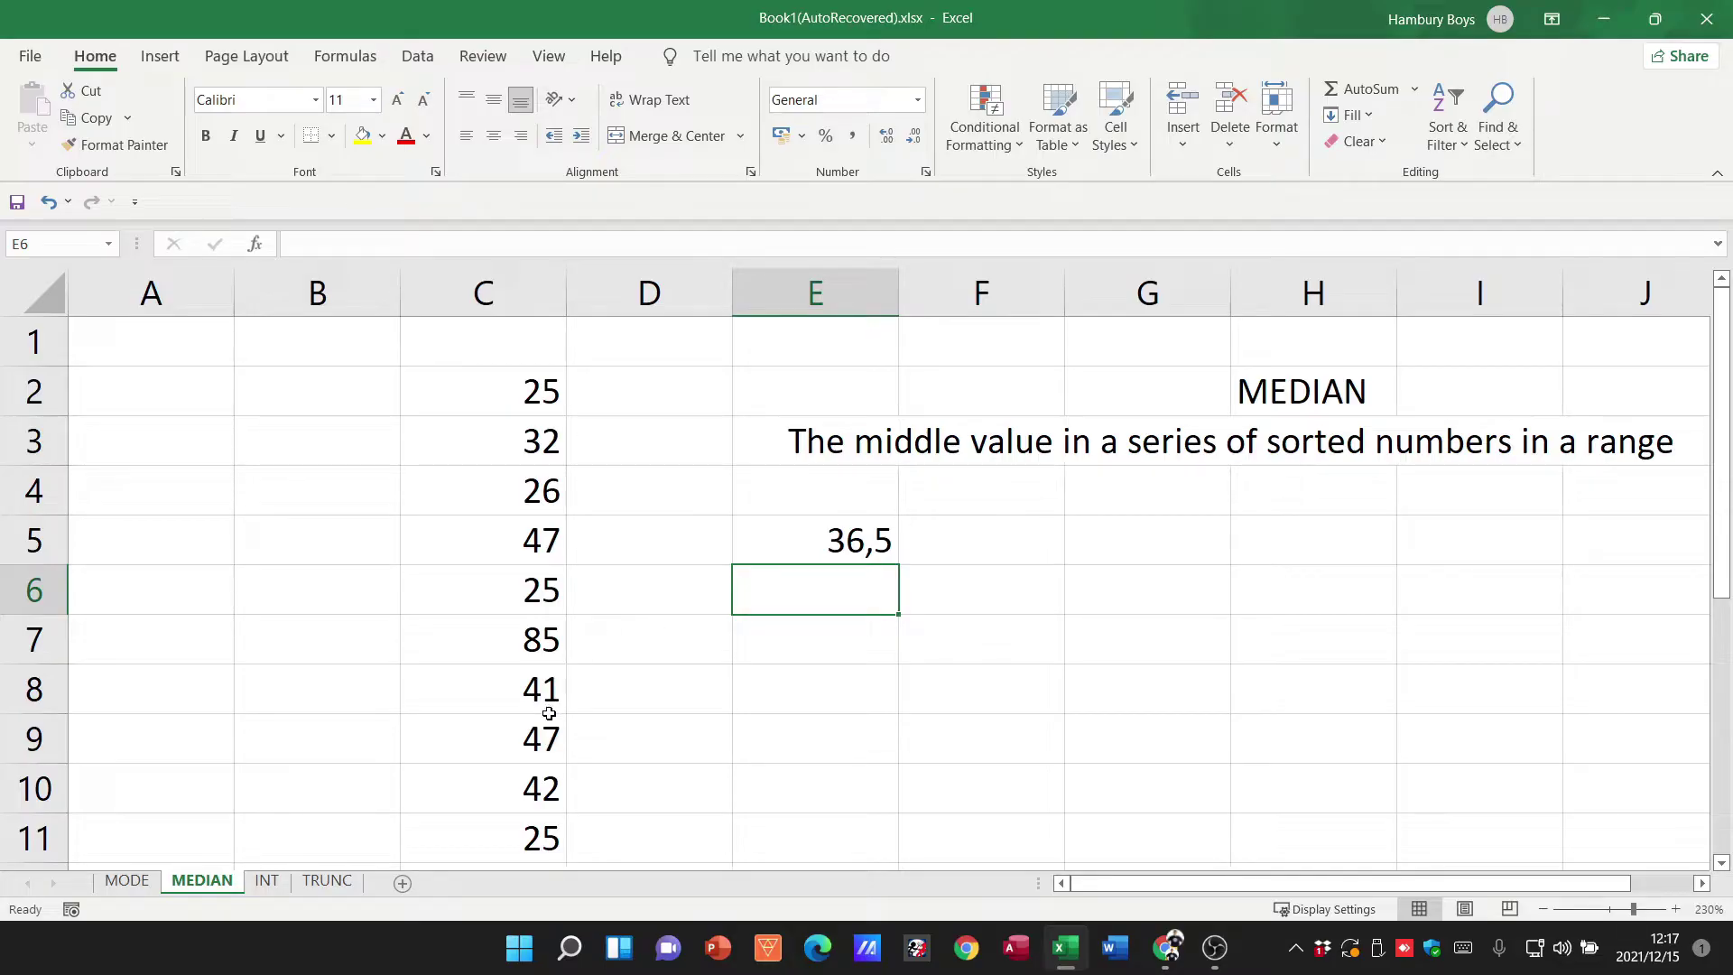
{"action": "scroll", "coordinate": [542, 632], "scroll_direction": "down", "scroll_amount": 1}
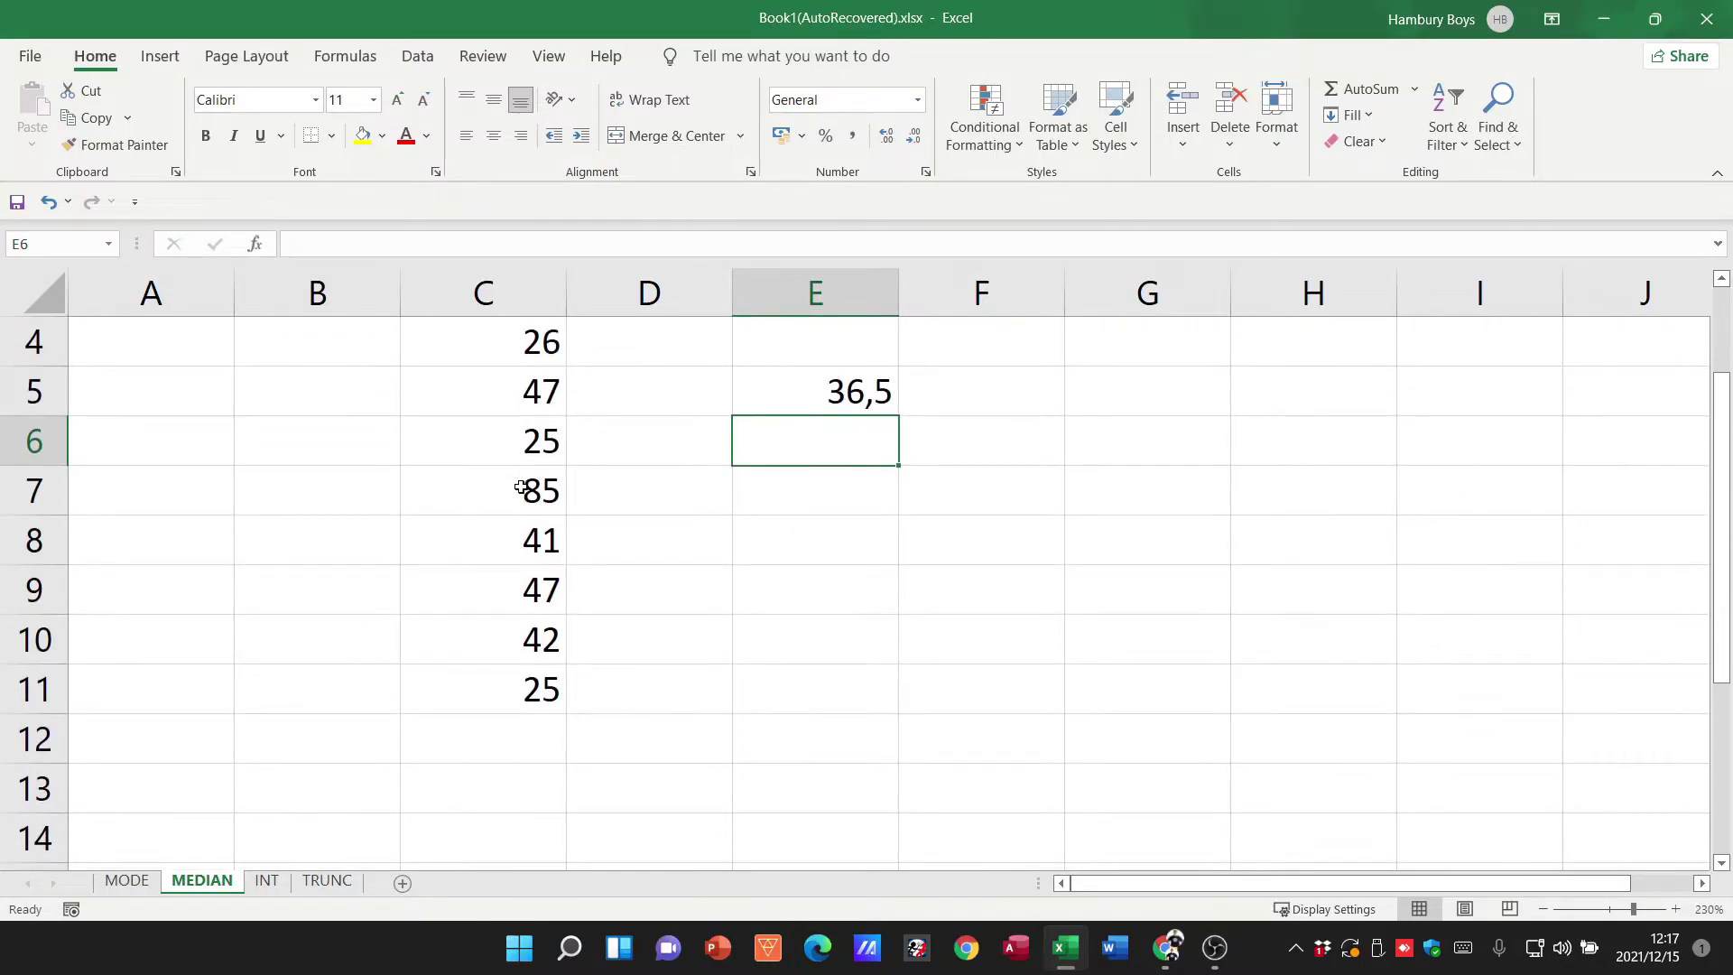
{"action": "scroll", "coordinate": [519, 506], "scroll_direction": "up", "scroll_amount": 1}
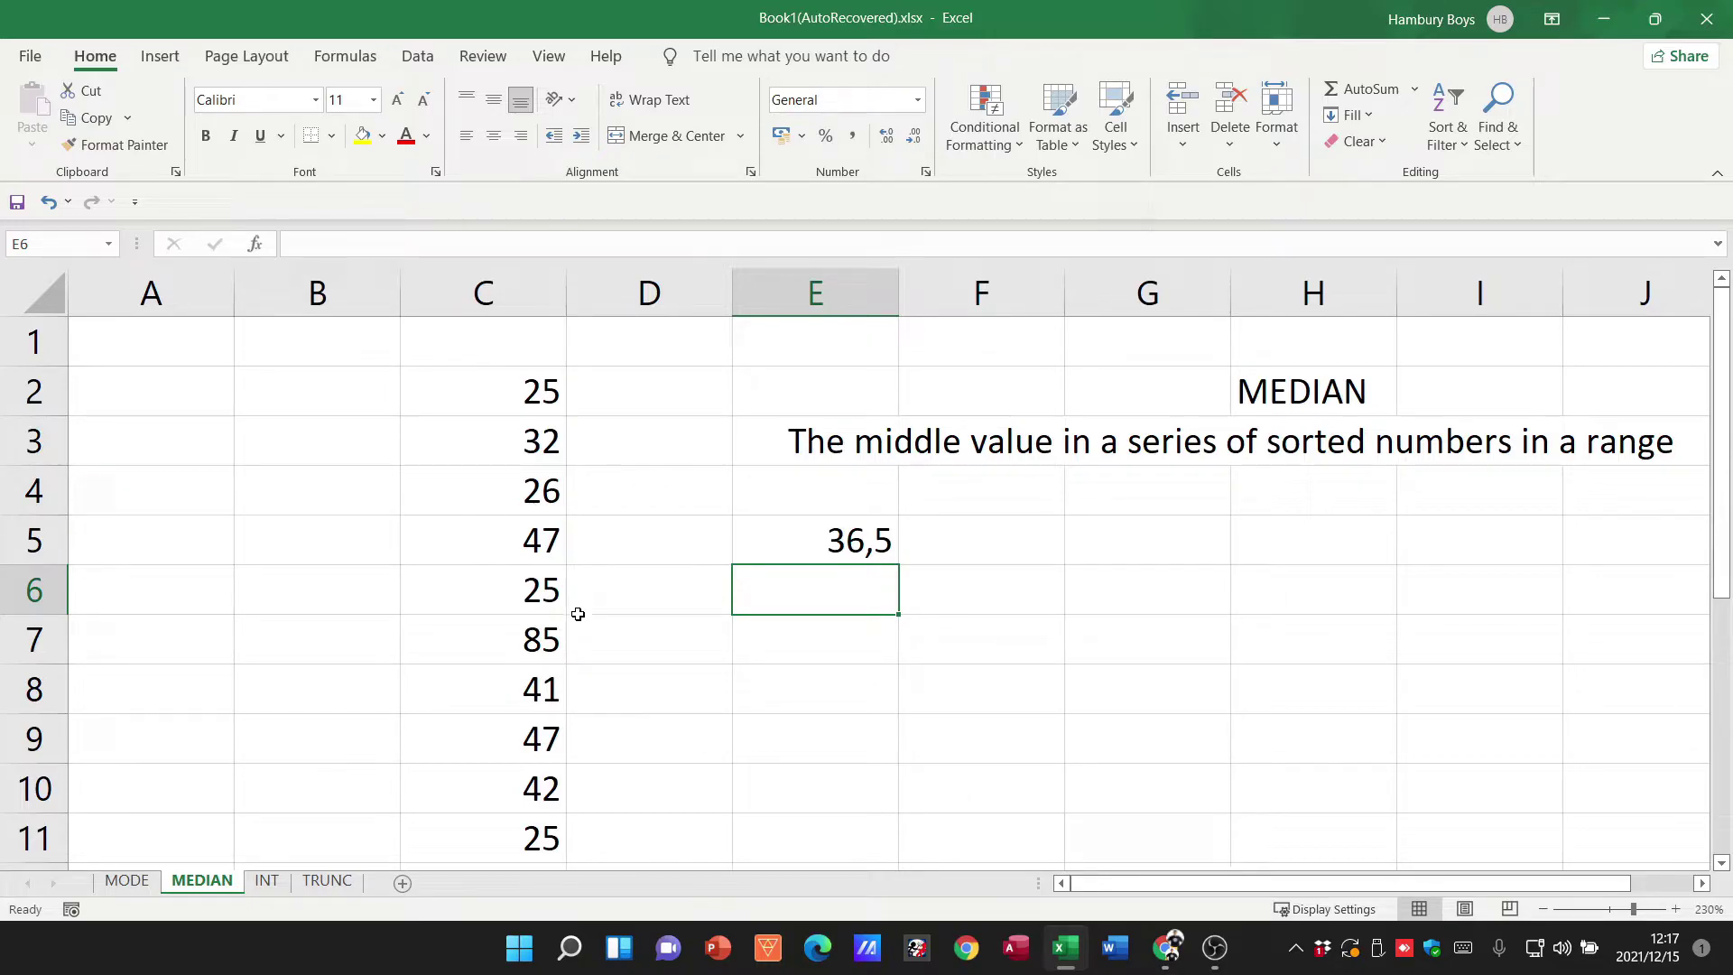
{"action": "left_click", "coordinate": [265, 881]}
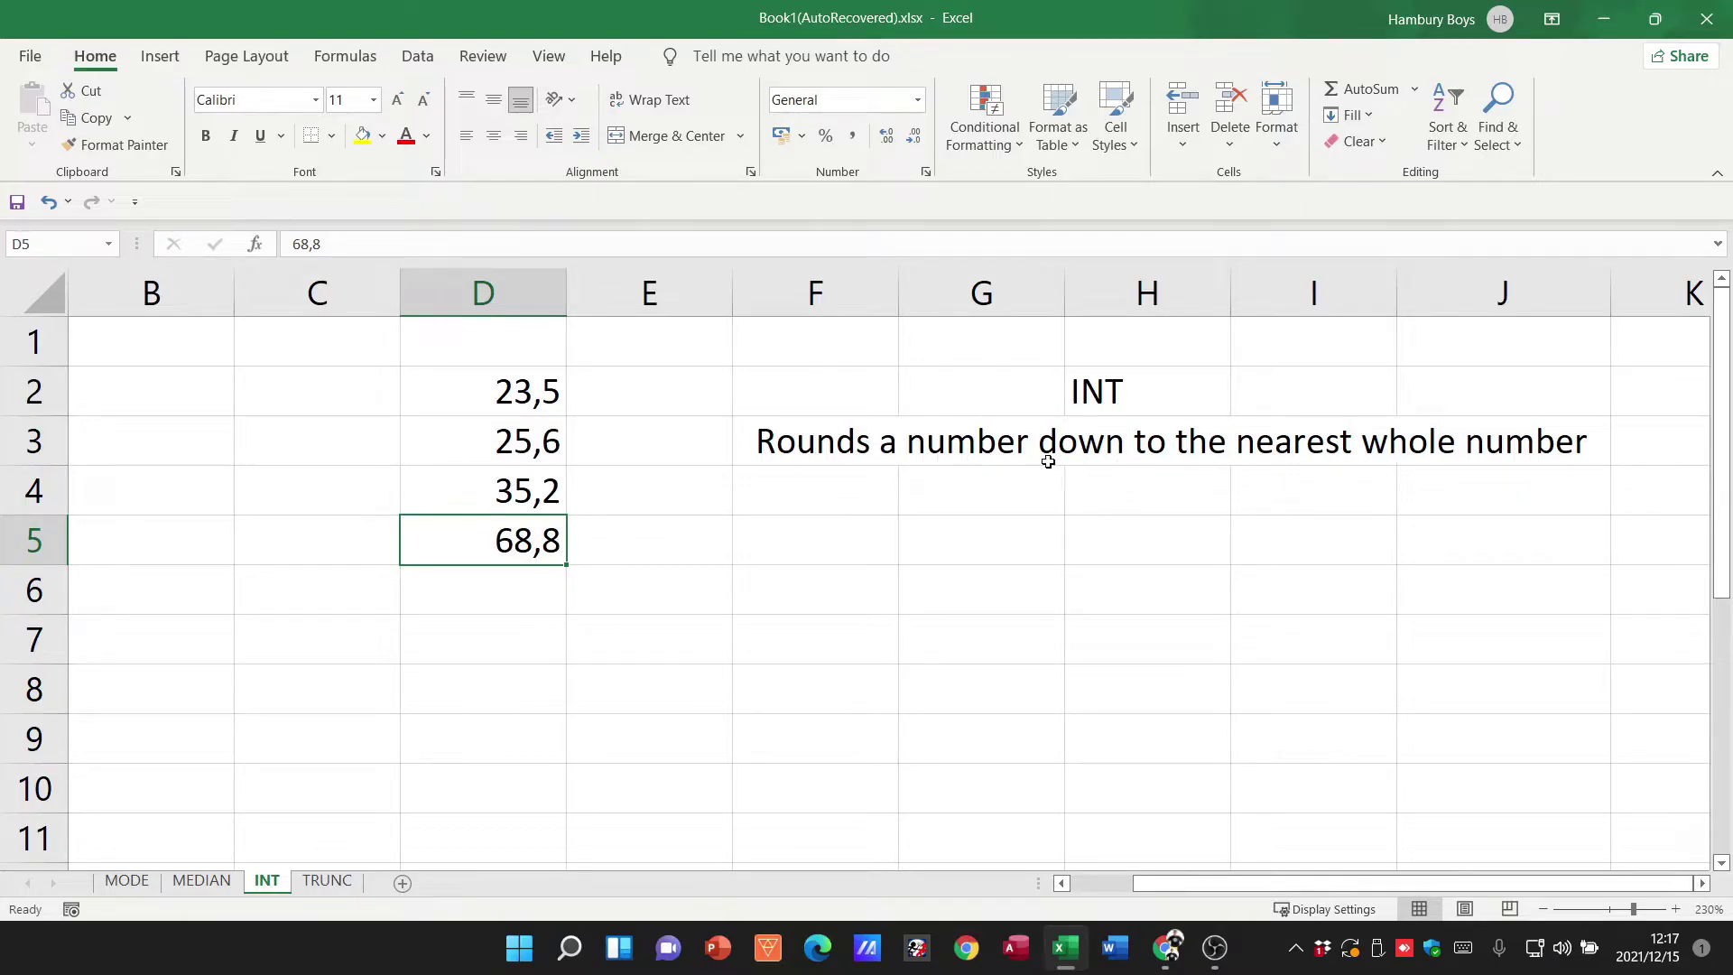
Enter =INT(D2) in F5 and =INT(D4) in F6, giving 23 and 35
{"action": "left_click", "coordinate": [819, 550]}
{"action": "type", "text": "="}
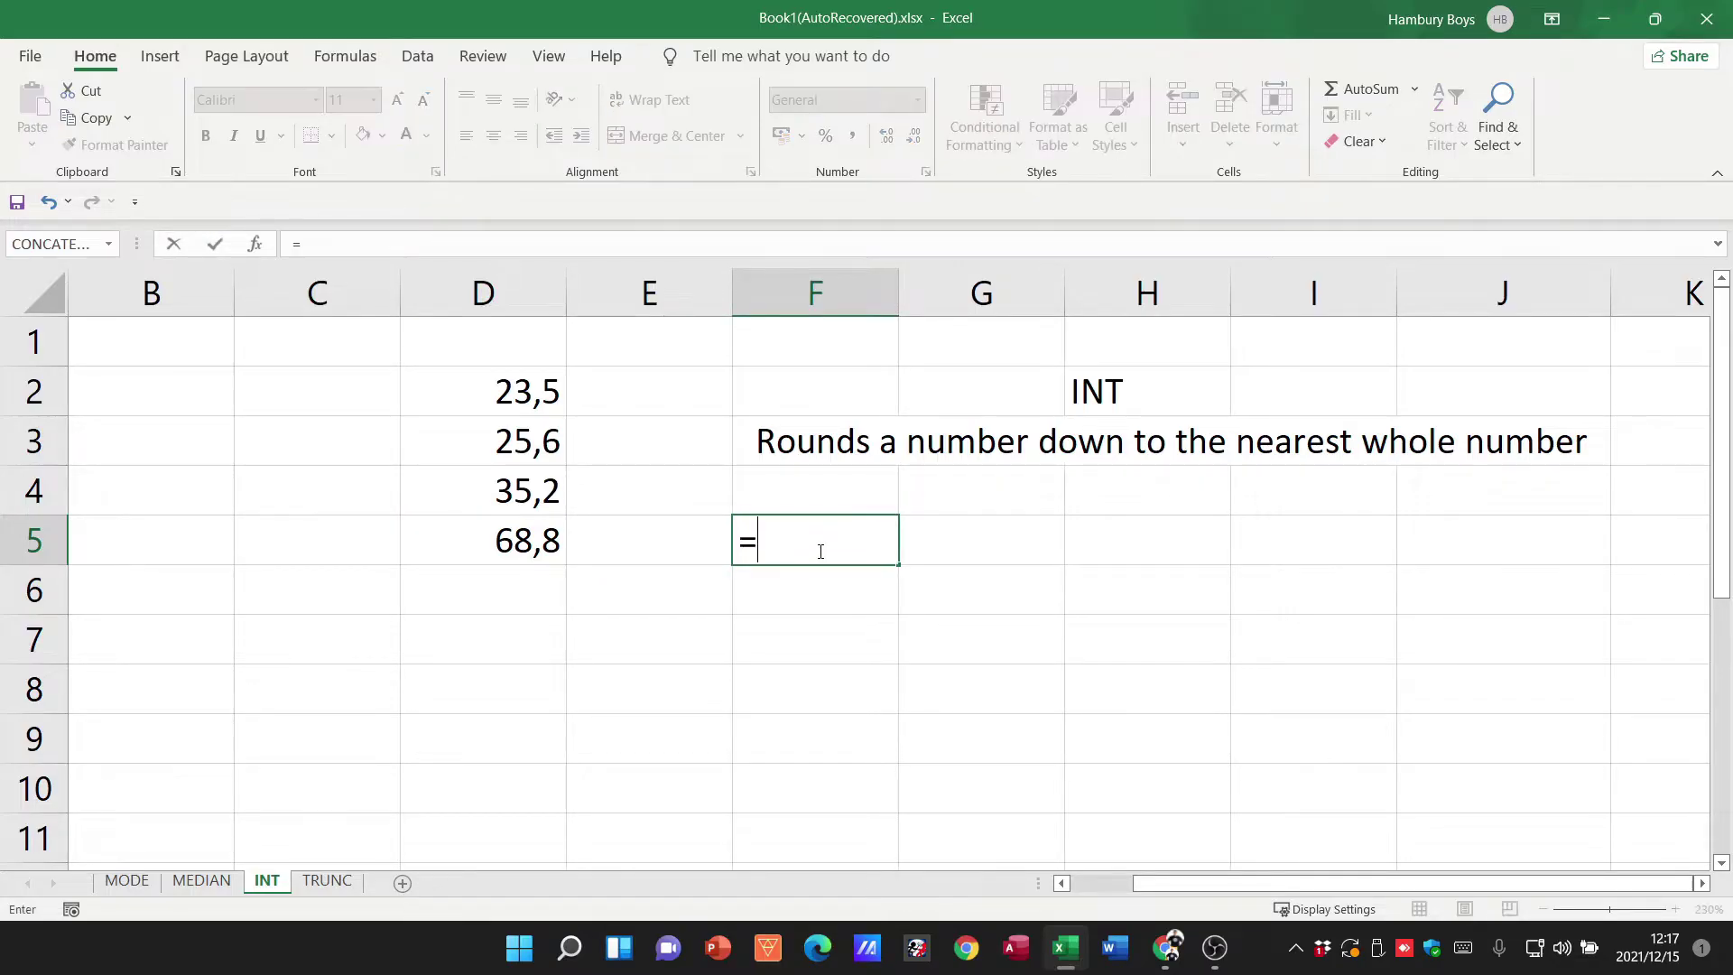
{"action": "type", "text": "int("}
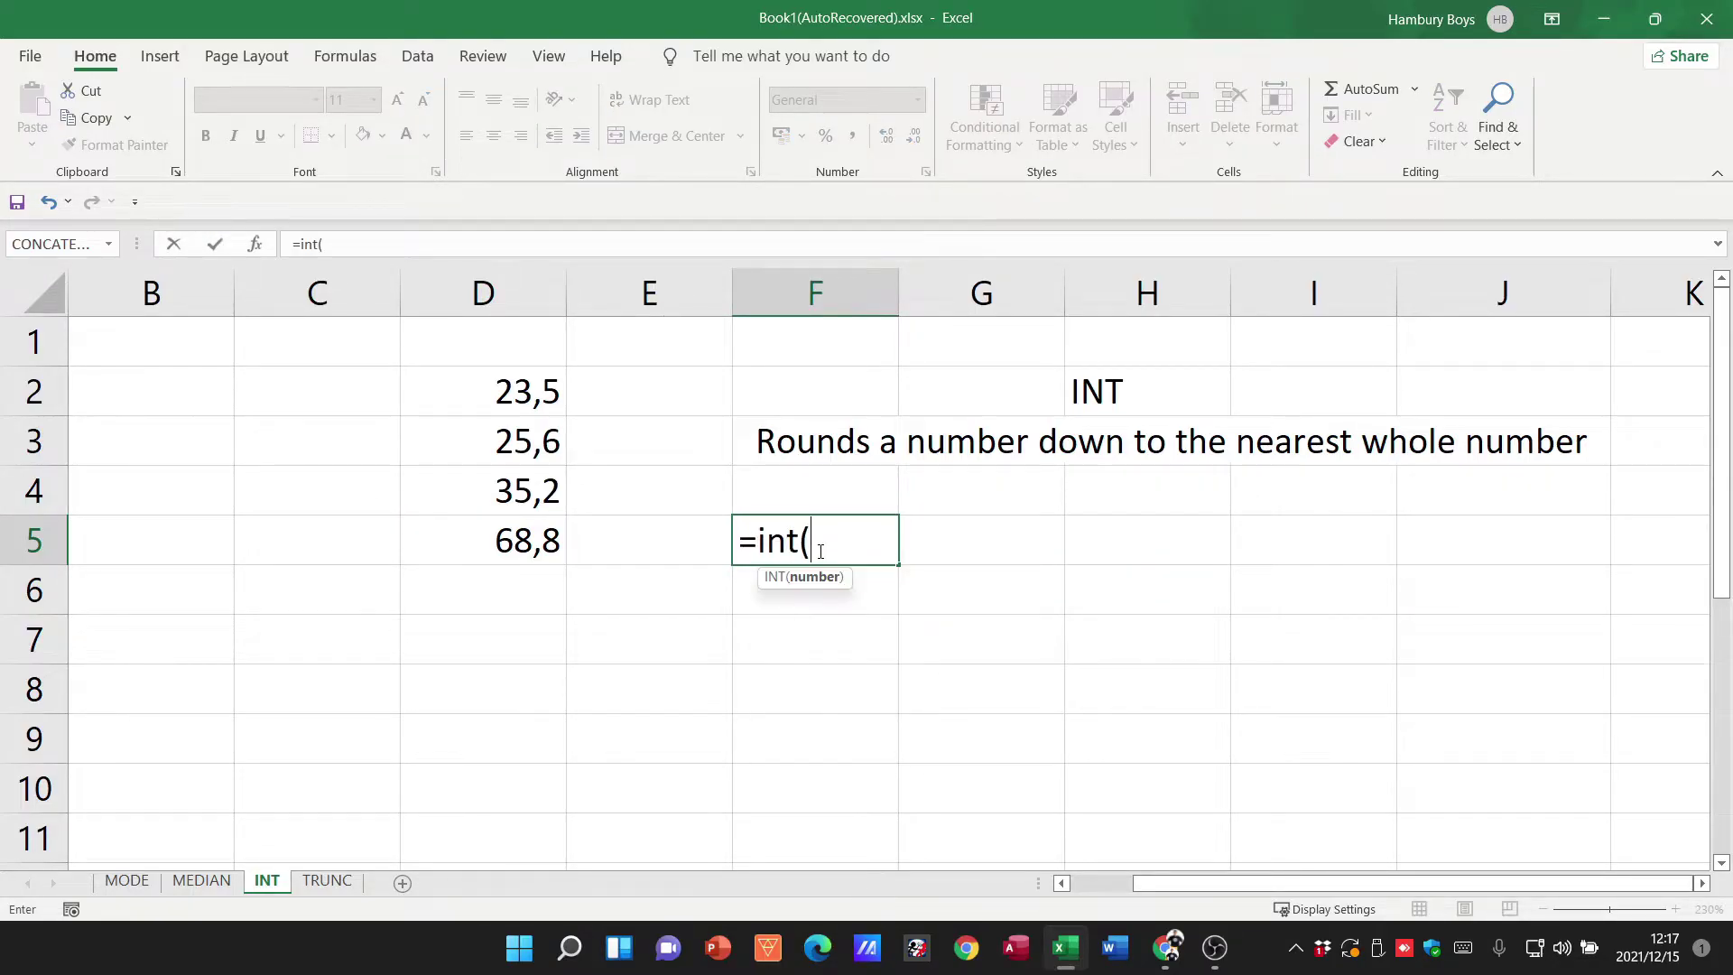
{"action": "left_click", "coordinate": [503, 389]}
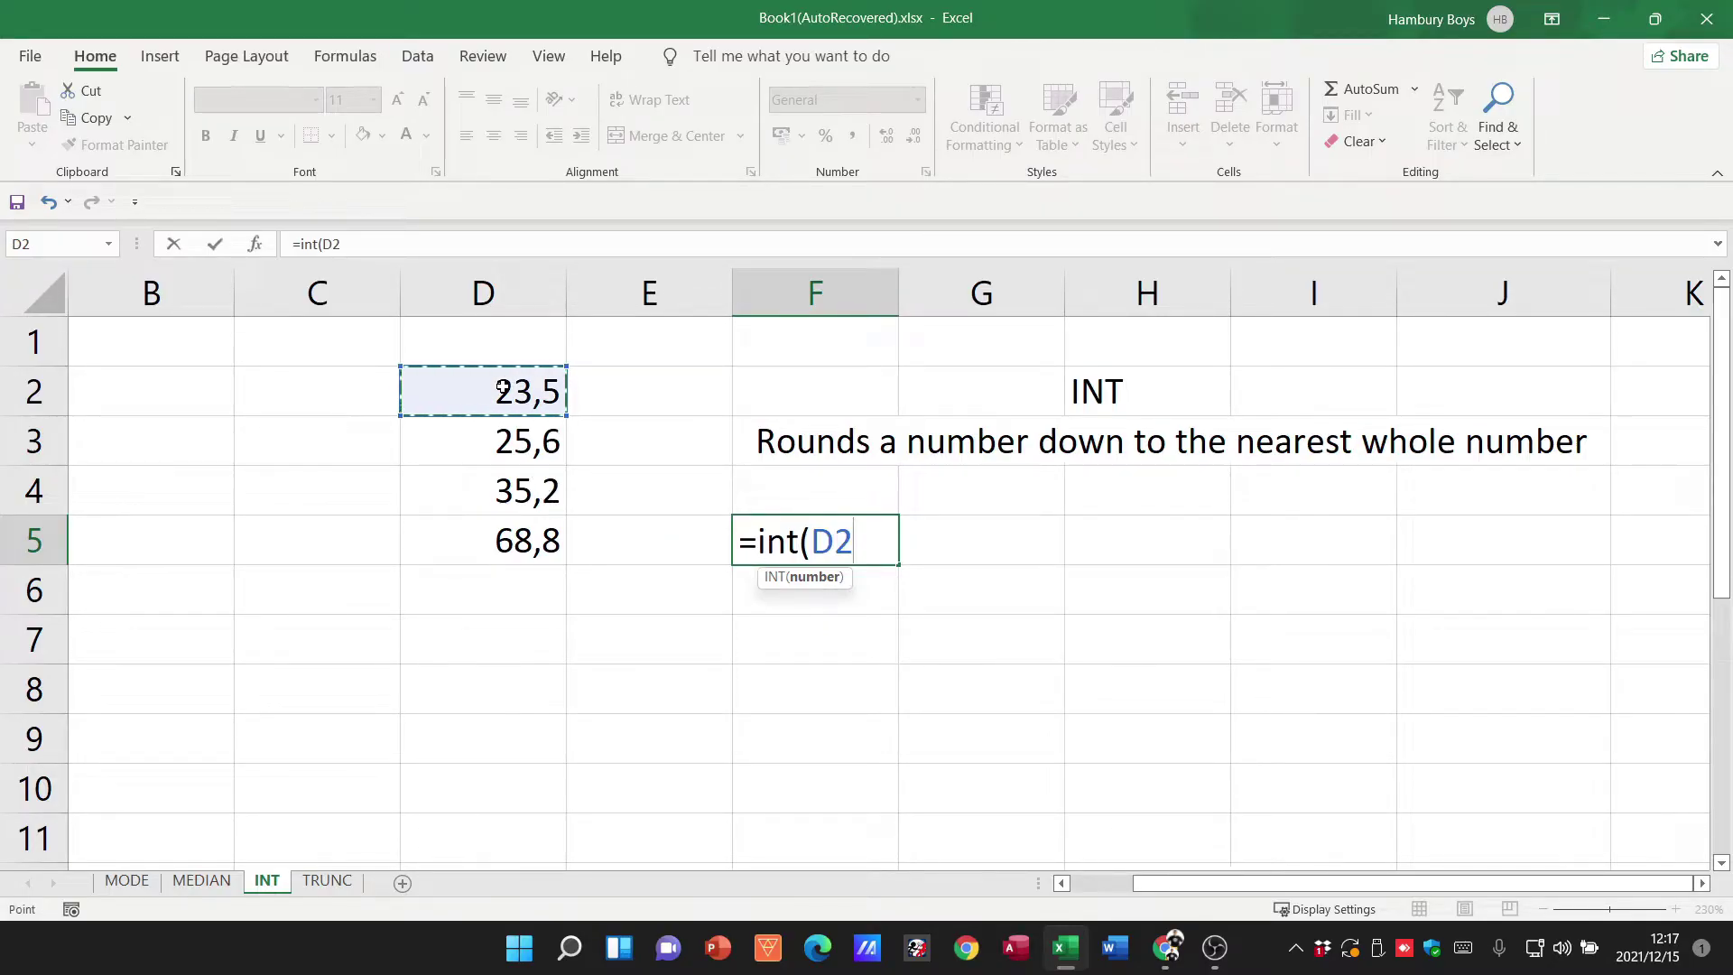
{"action": "type", "text": ")"}
{"action": "key", "text": "Return"}
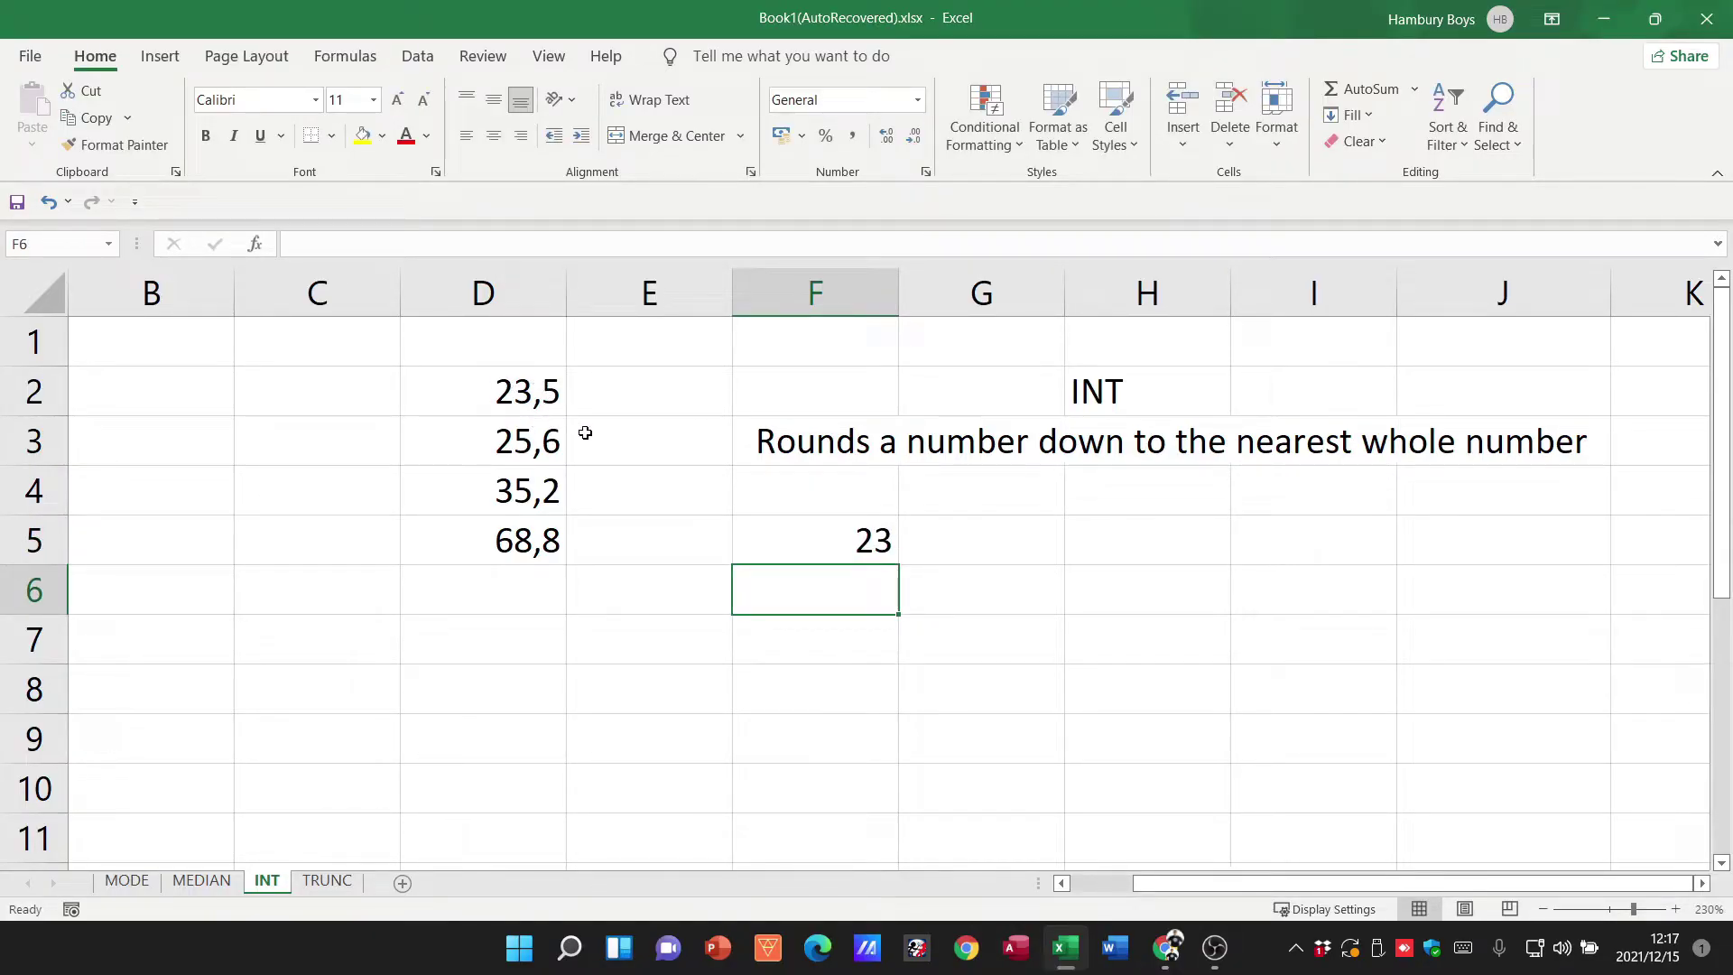
{"action": "type", "text": "=i"}
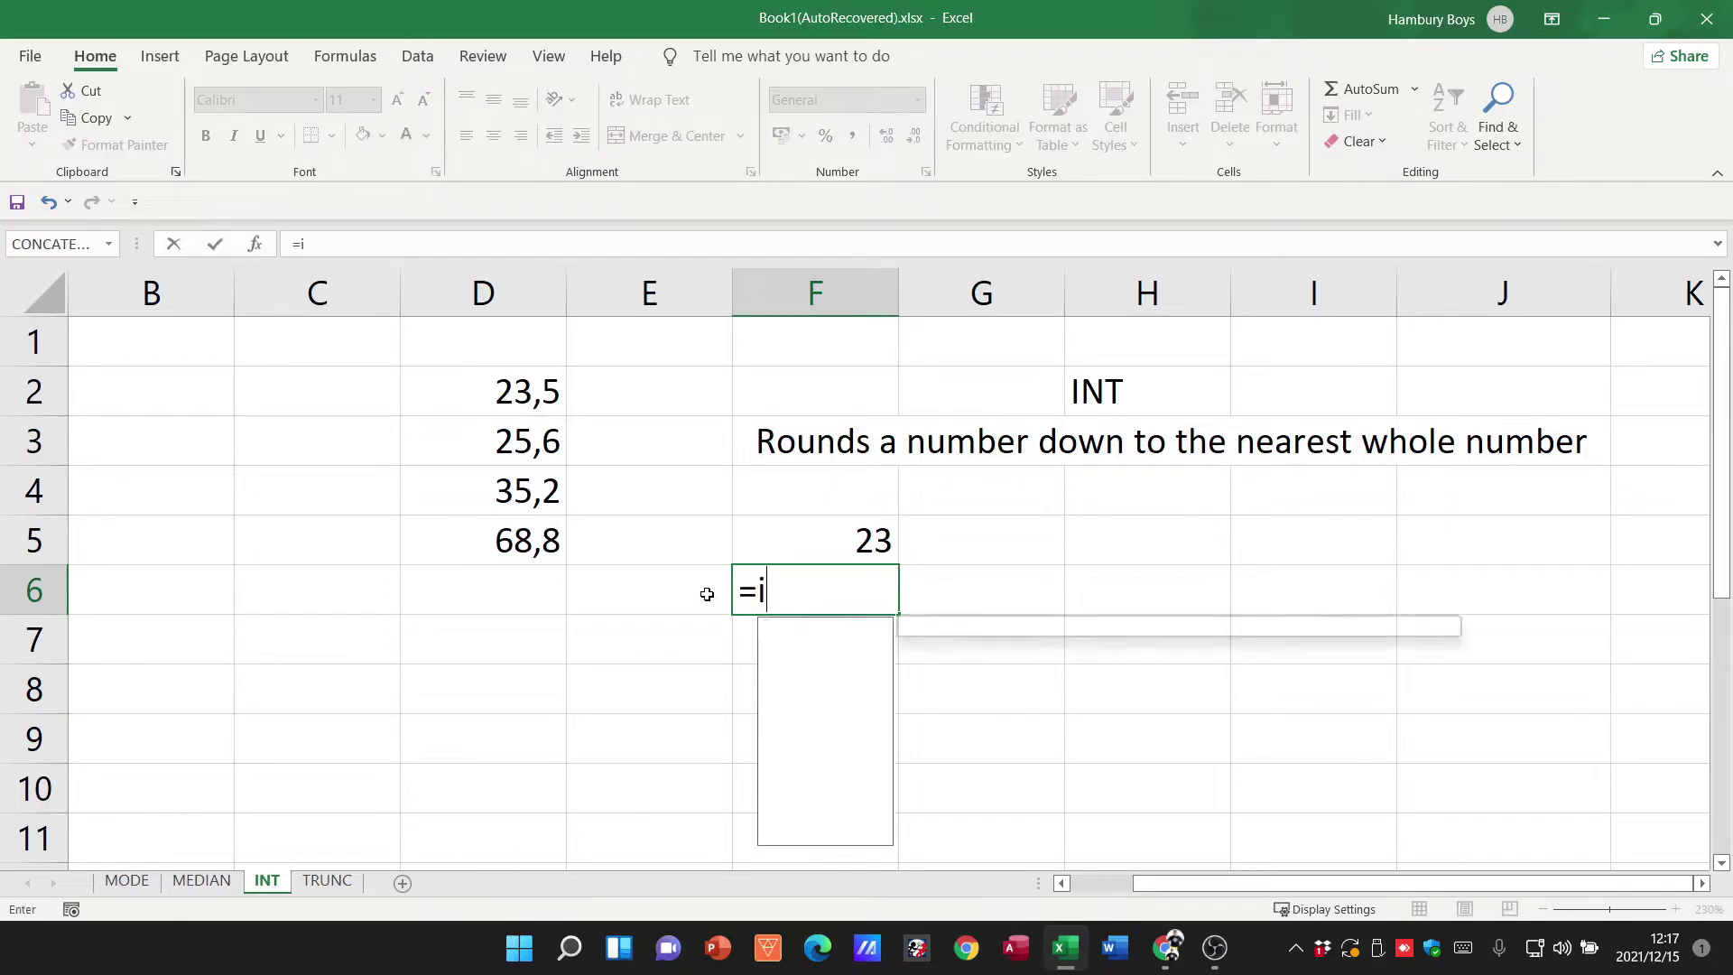
{"action": "type", "text": "nt("}
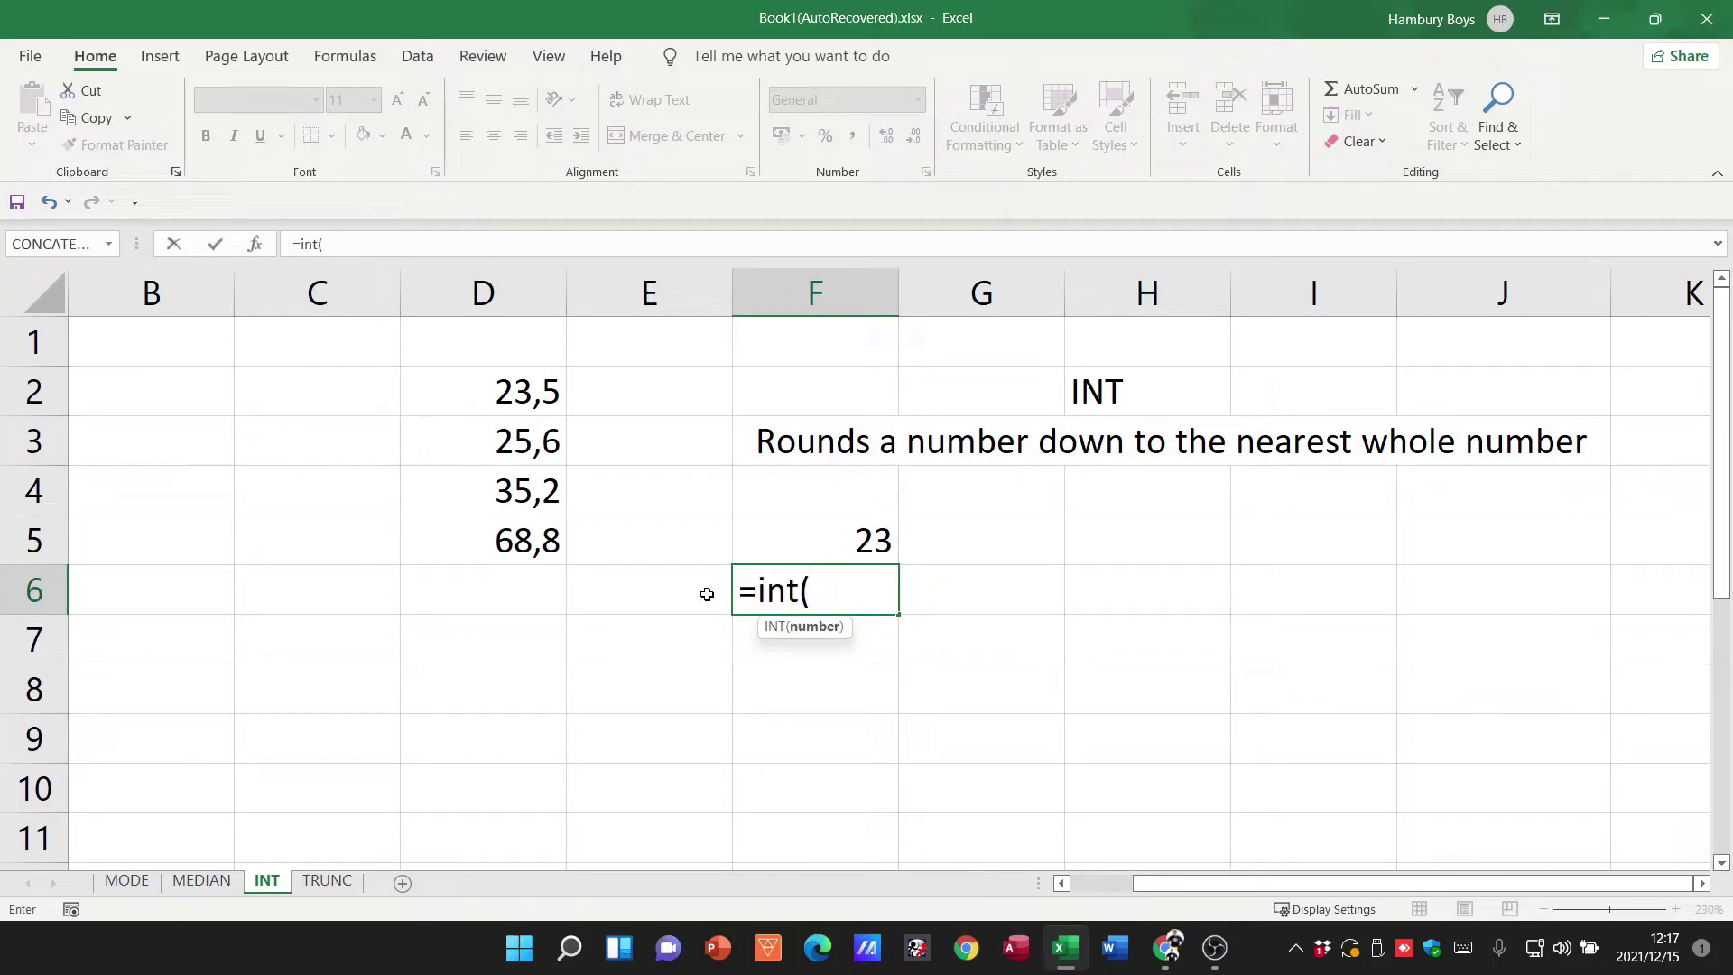
{"action": "left_click", "coordinate": [518, 497]}
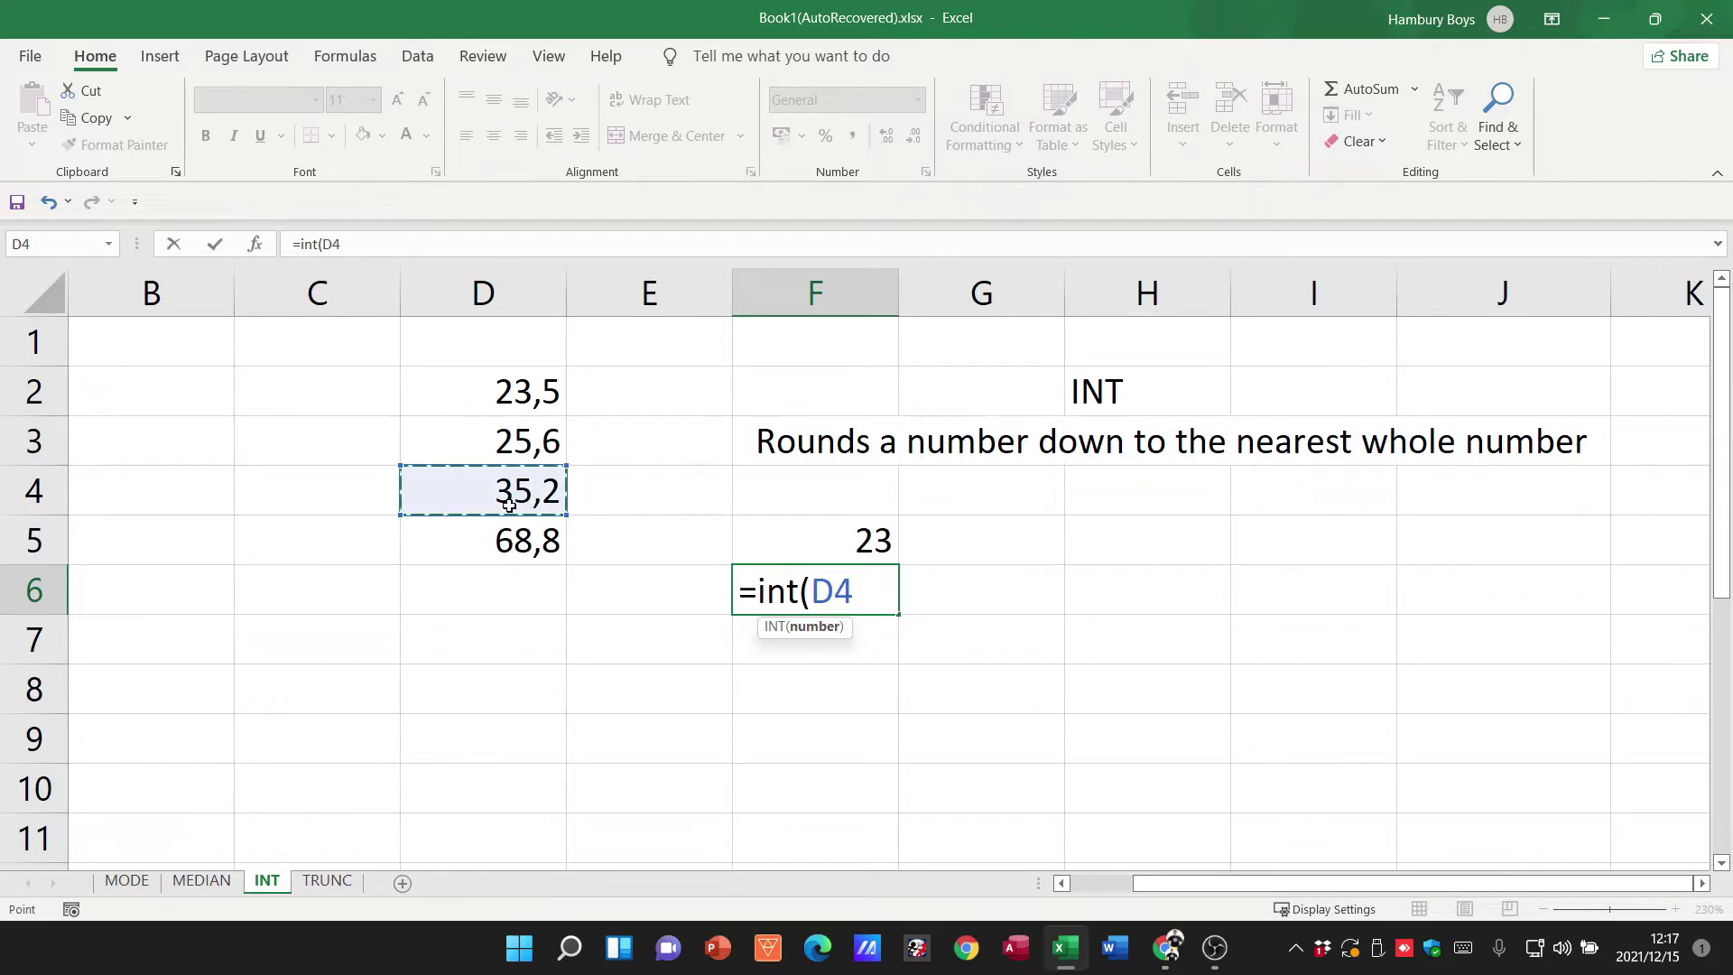
{"action": "type", "text": ")"}
{"action": "key", "text": "Return"}
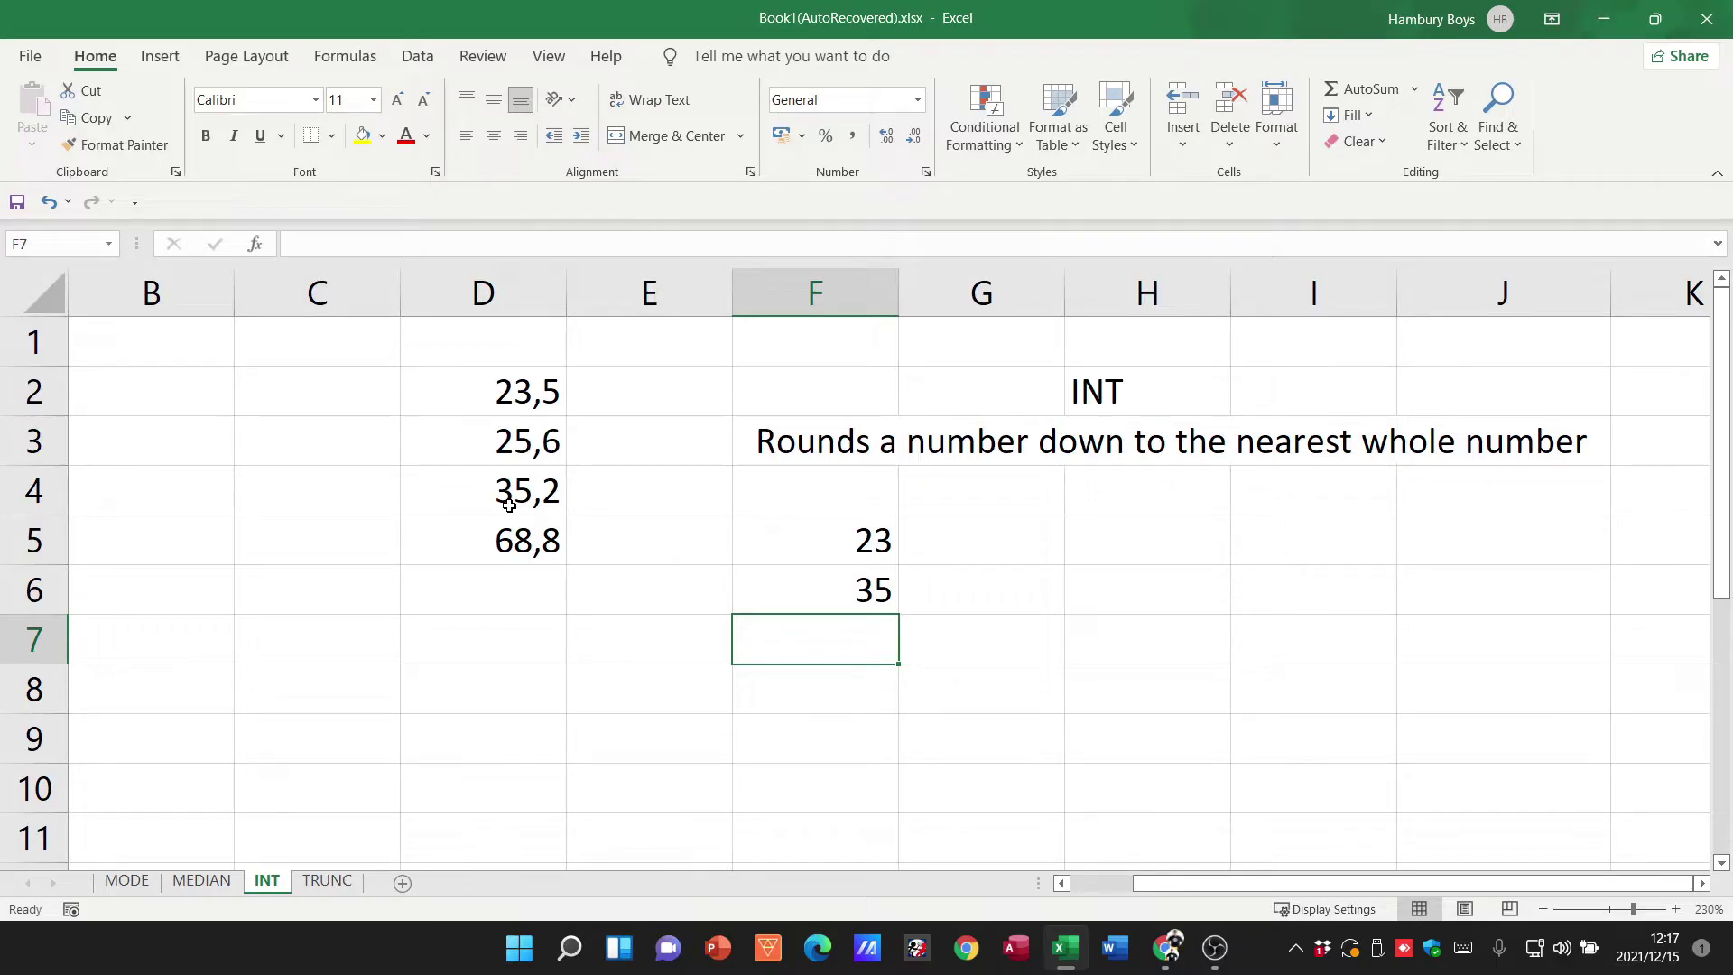
Enter =INT(D5) in F7, rounding 68,8 down to 68
{"action": "type", "text": "="}
{"action": "key", "text": "Escape"}
{"action": "type", "text": "=int"}
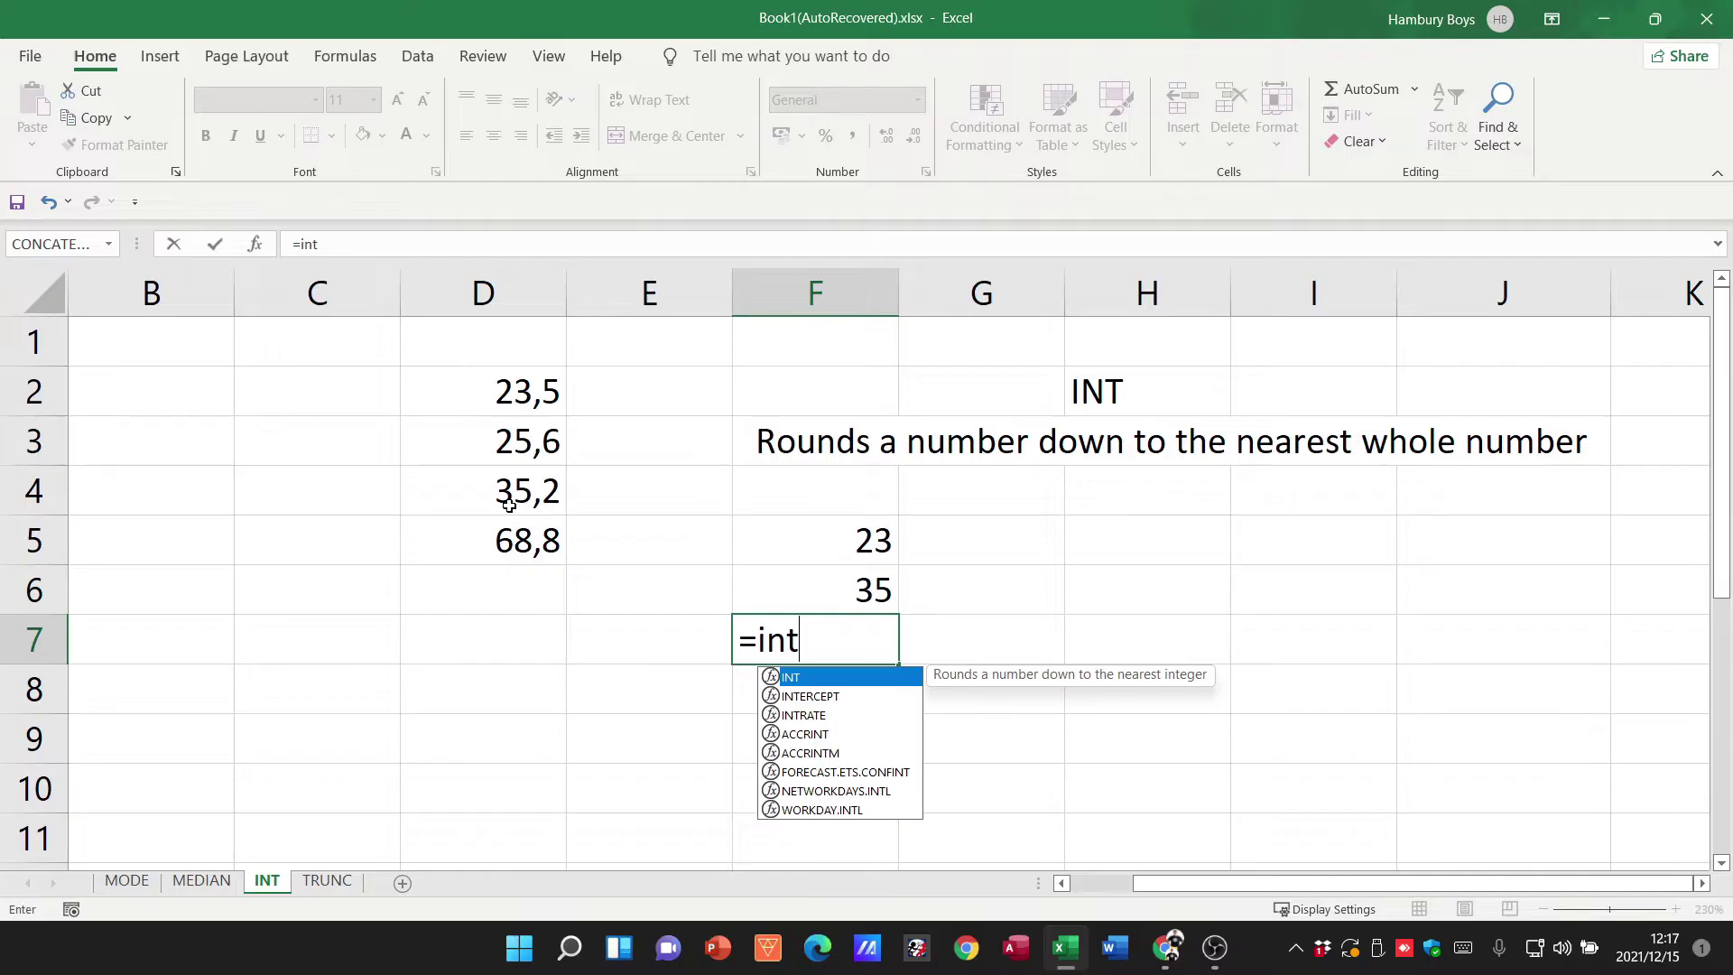
{"action": "type", "text": "("}
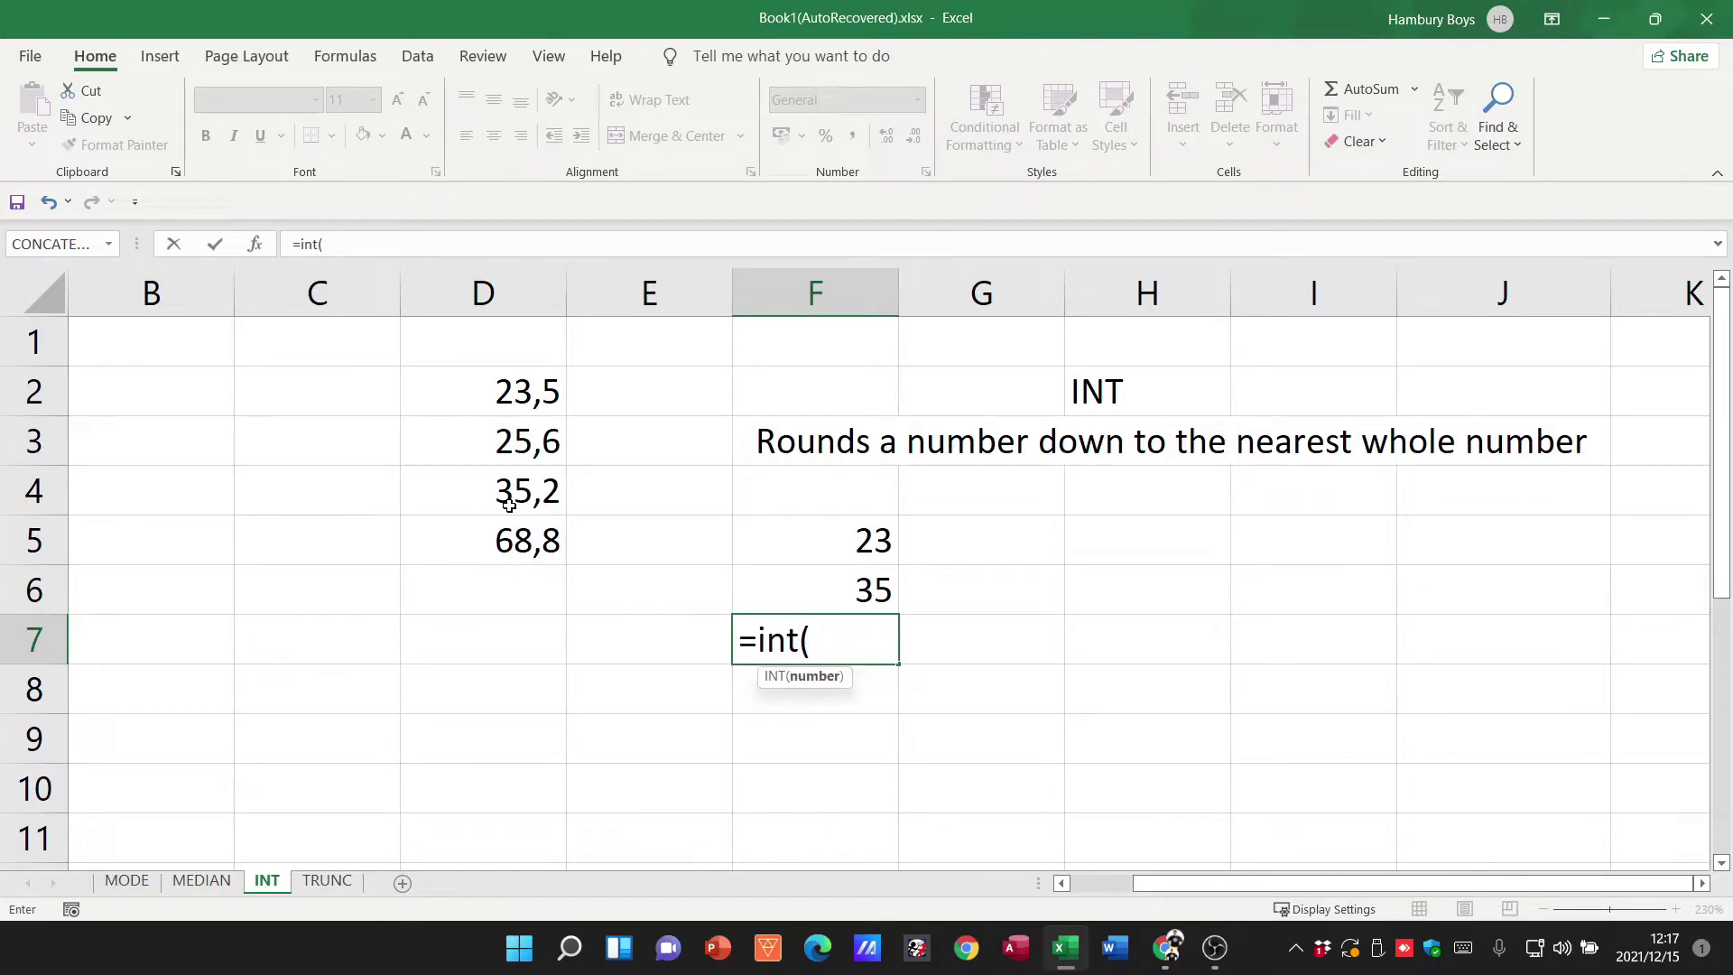
{"action": "left_click", "coordinate": [536, 547]}
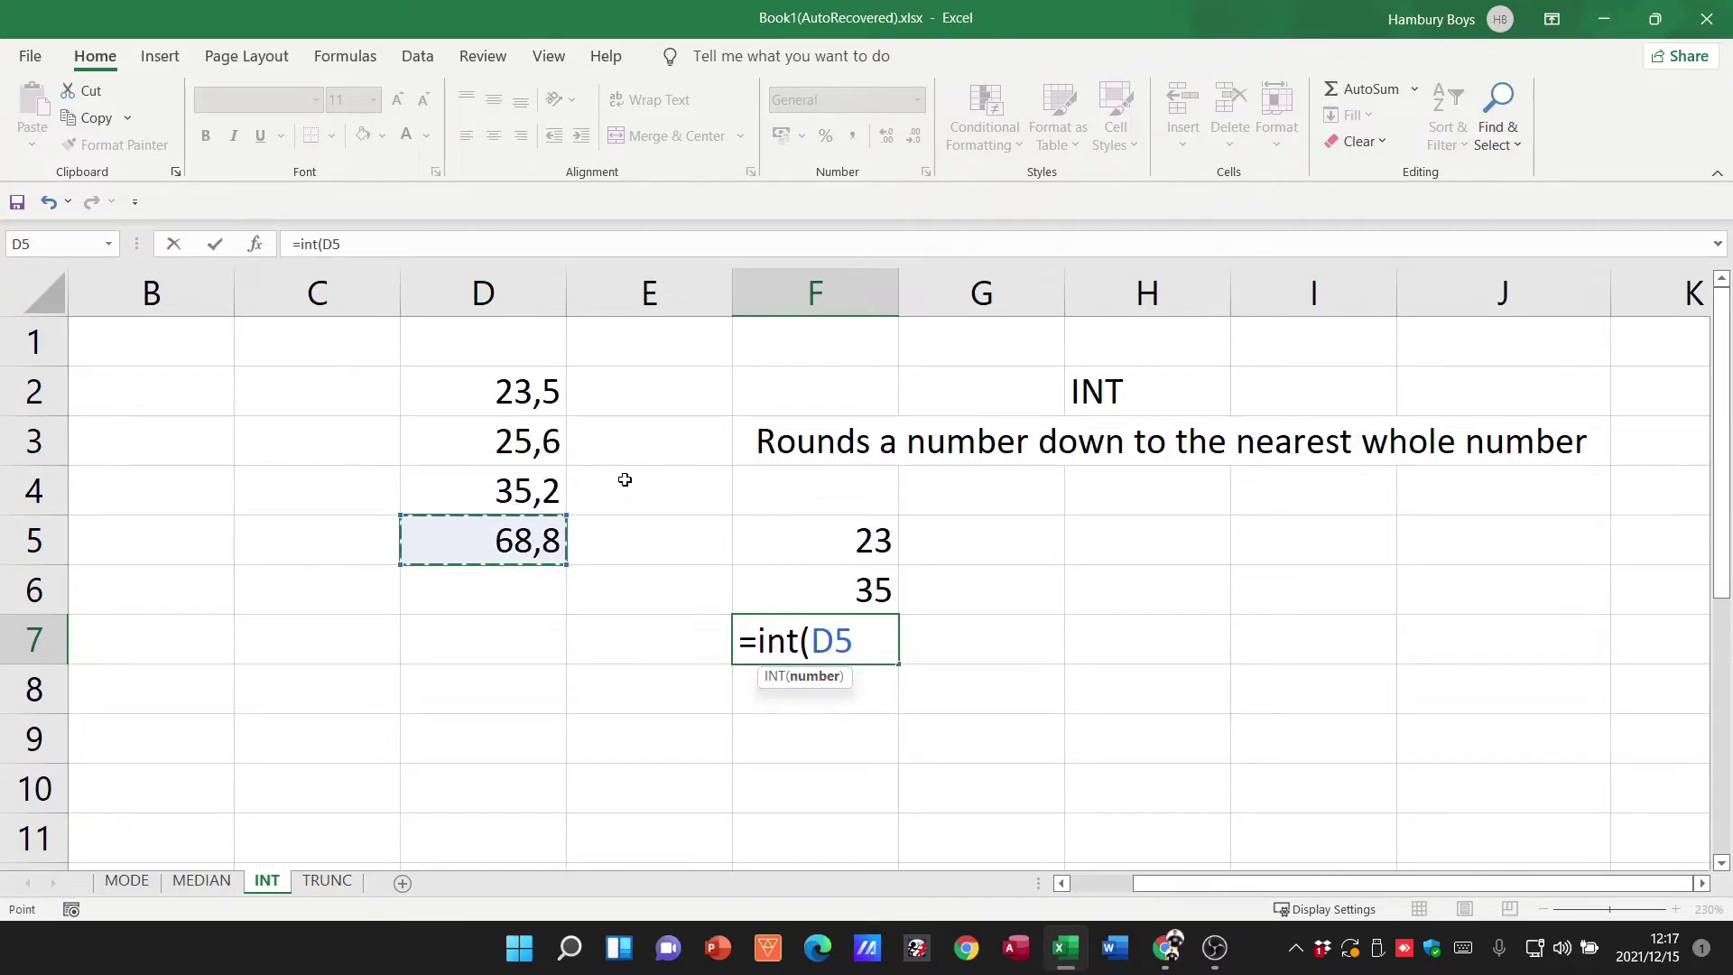
{"action": "type", "text": ")"}
{"action": "key", "text": "Return"}
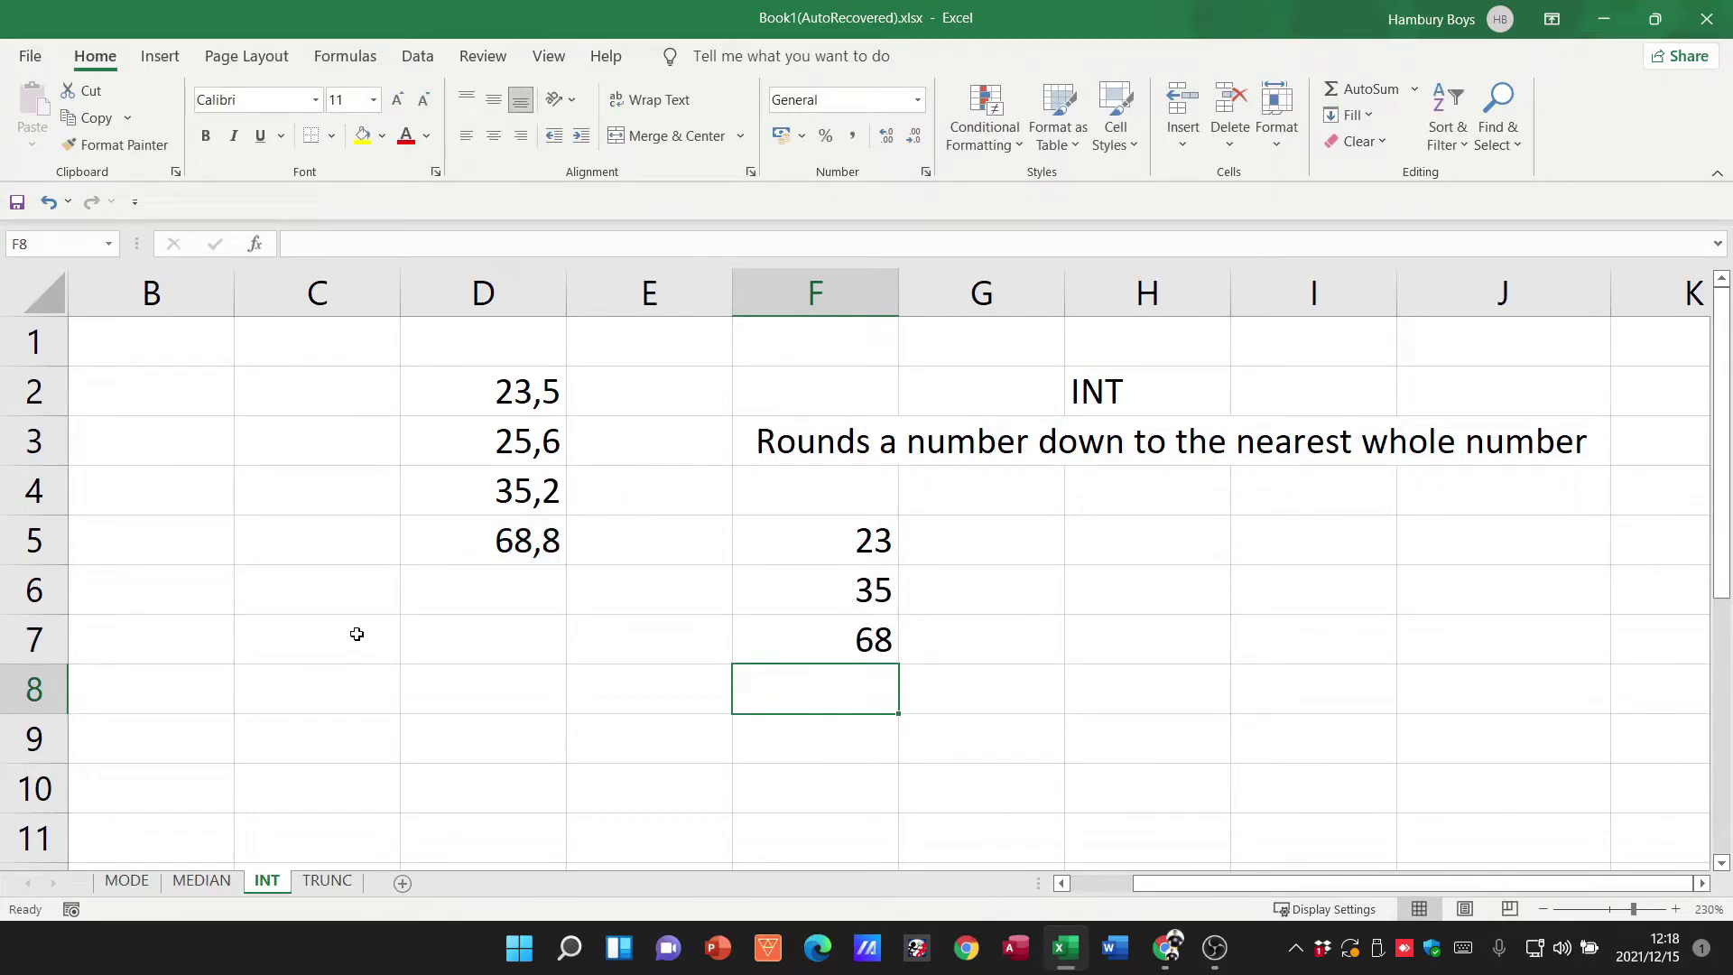
On the TRUNC sheet, delete the ten values in C2:C11 and select D2
{"action": "left_click", "coordinate": [317, 885]}
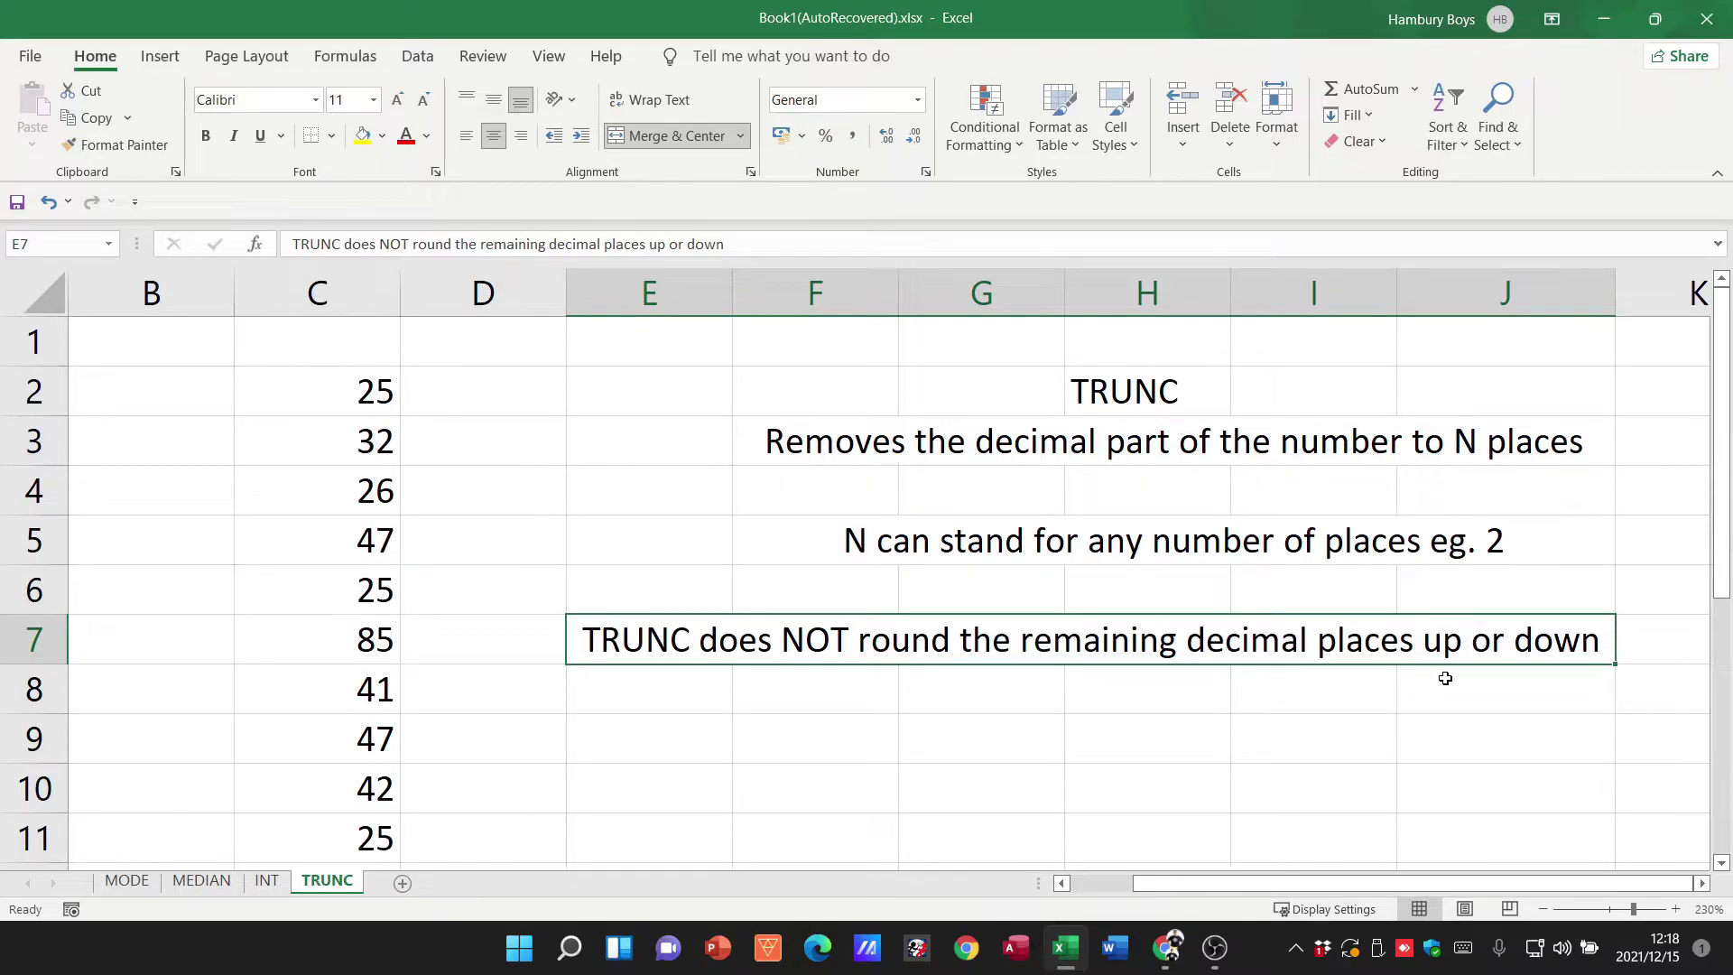
{"action": "left_click_drag", "start_coordinate": [368, 390], "coordinate": [321, 847]}
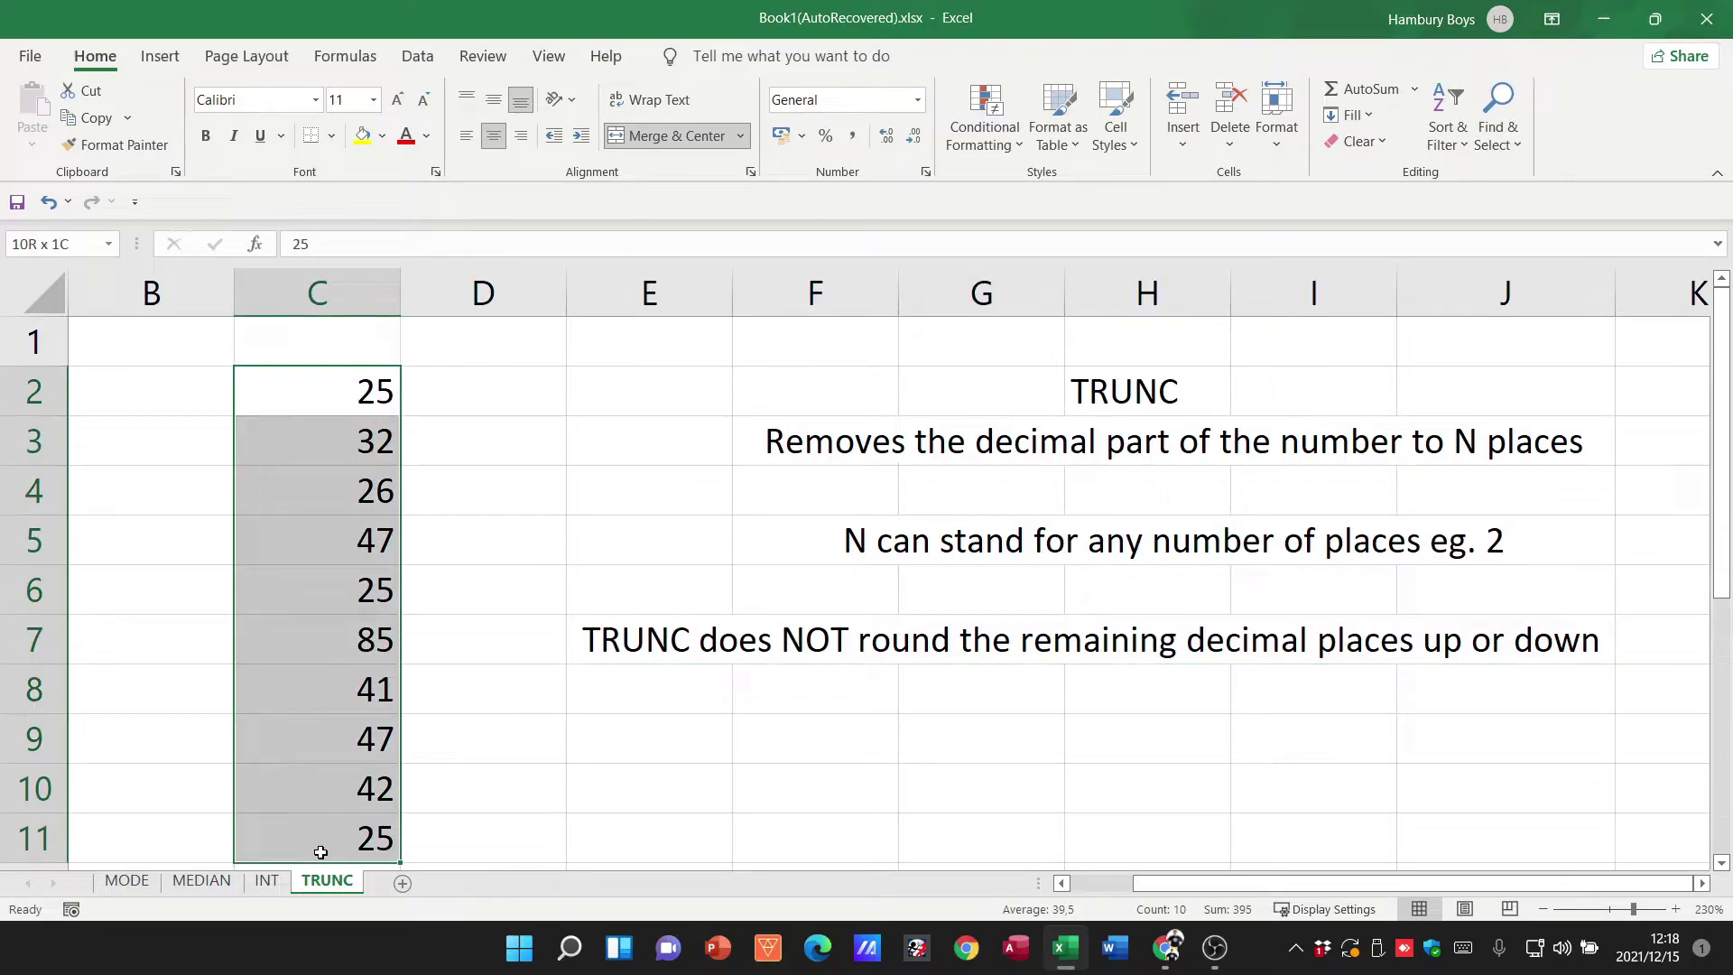
{"action": "key", "text": "Delete"}
{"action": "left_click", "coordinate": [452, 386]}
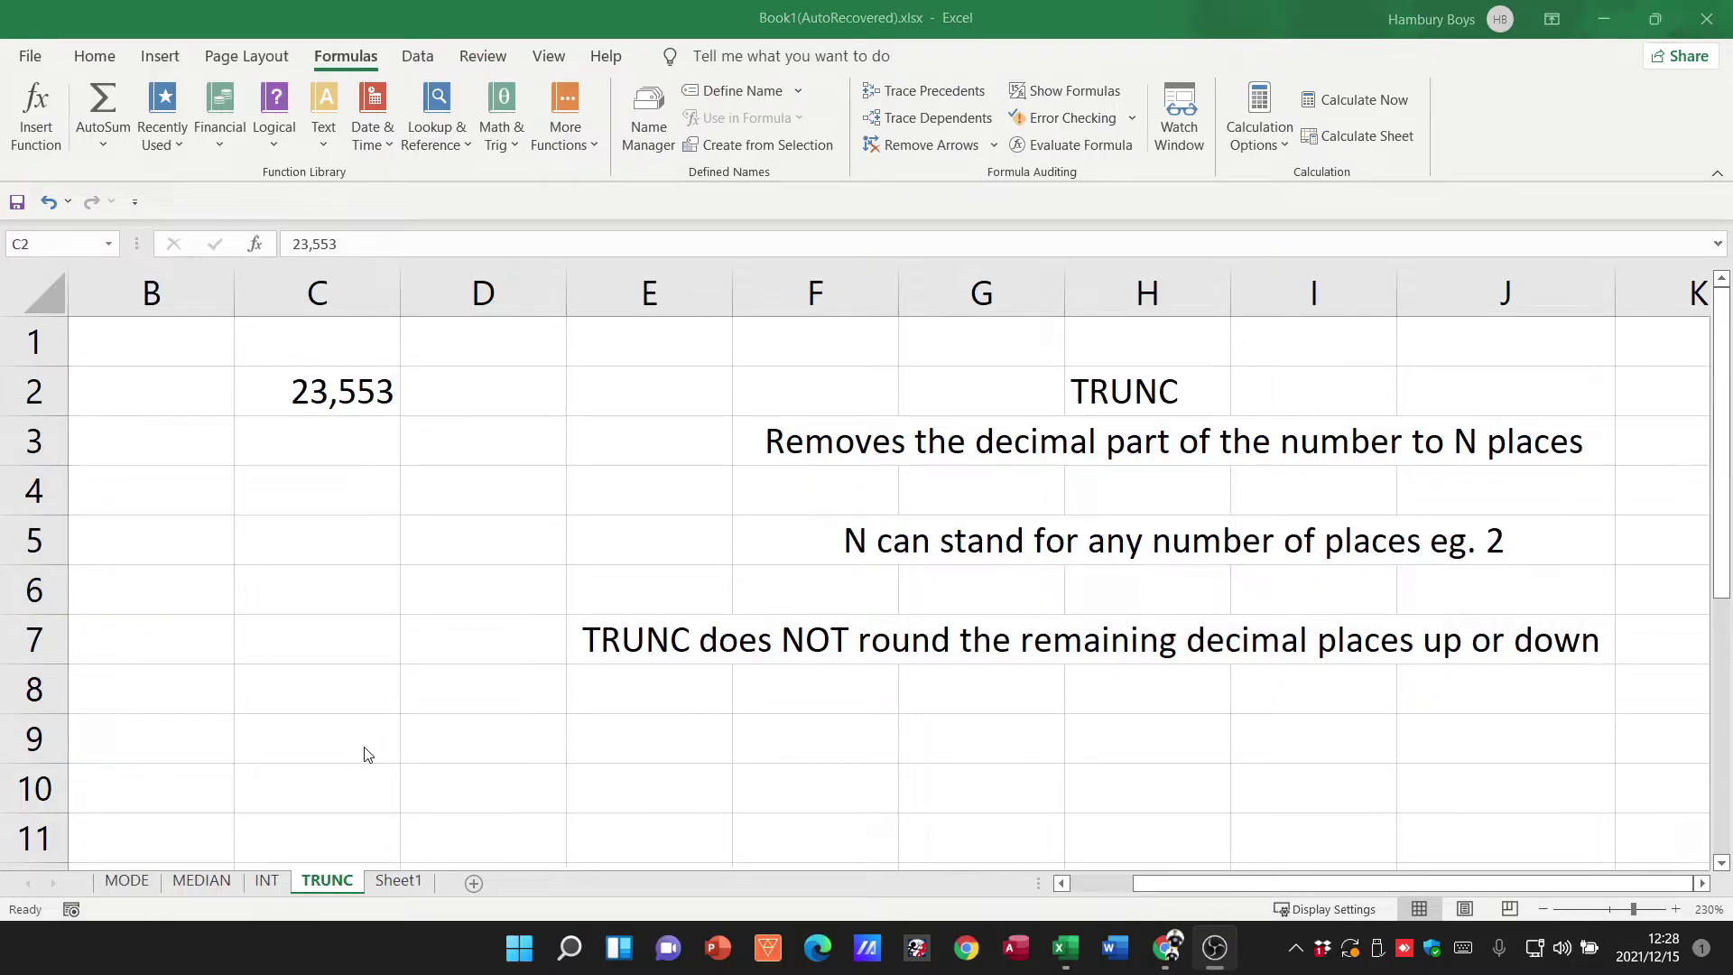
Enter =TRUNC(C2) in D2, turning 23,553 into 23
{"action": "left_click", "coordinate": [320, 390]}
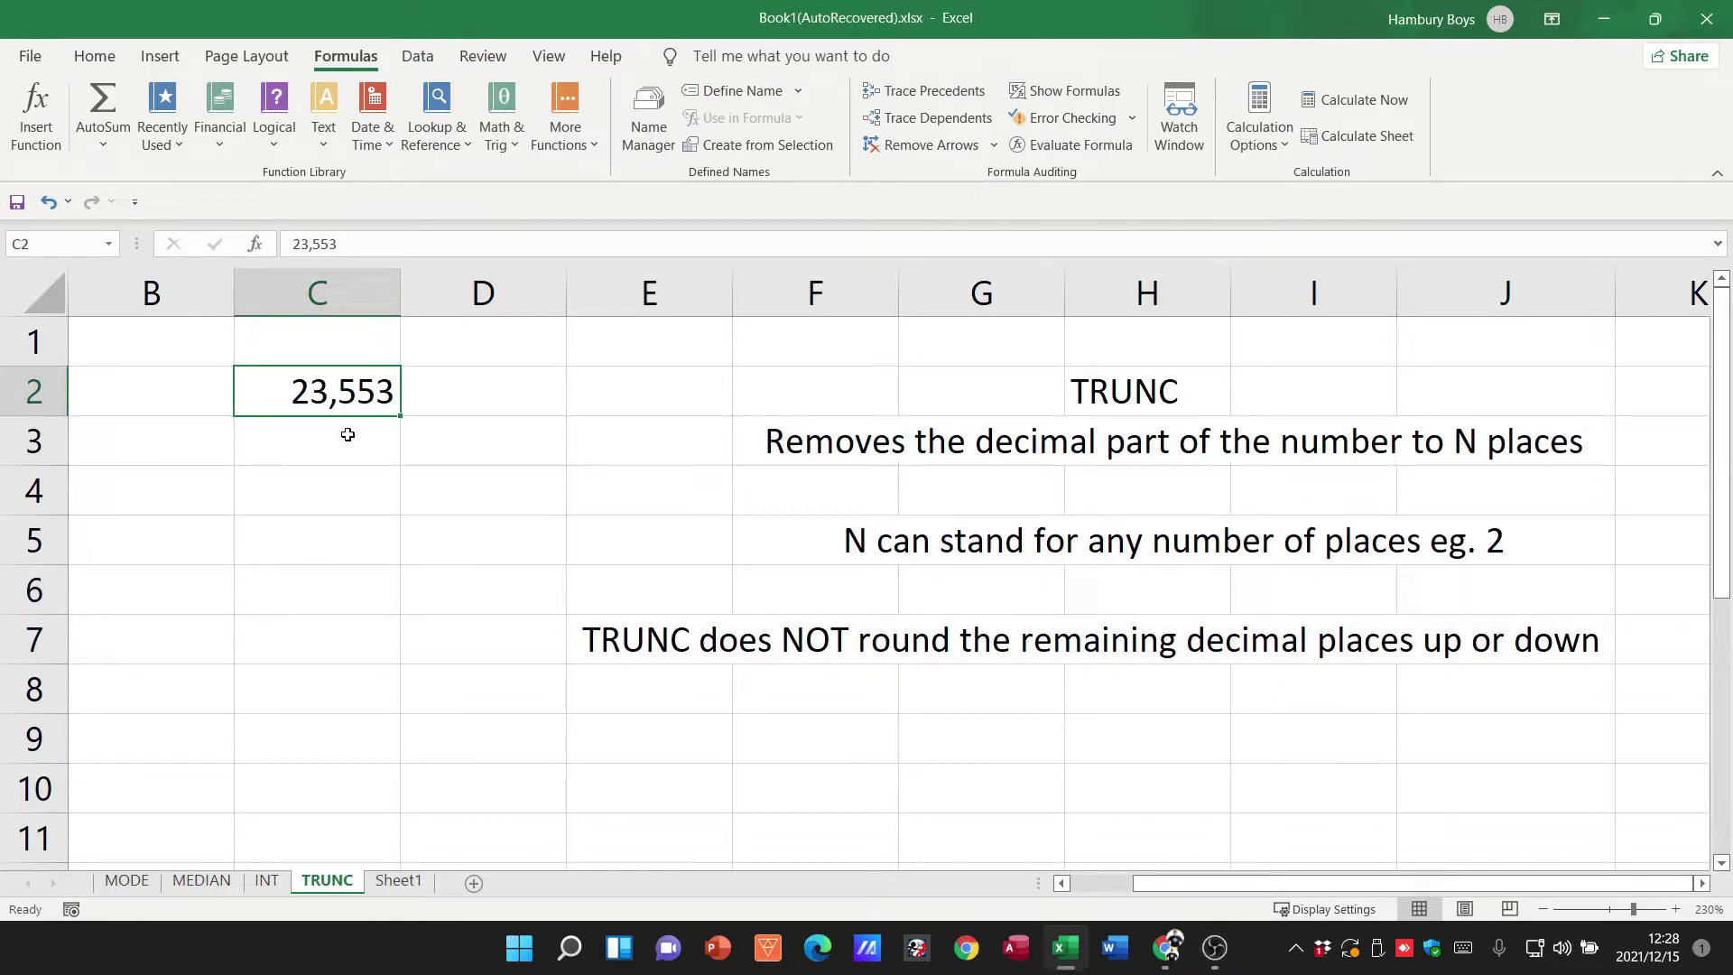
{"action": "left_click", "coordinate": [465, 395]}
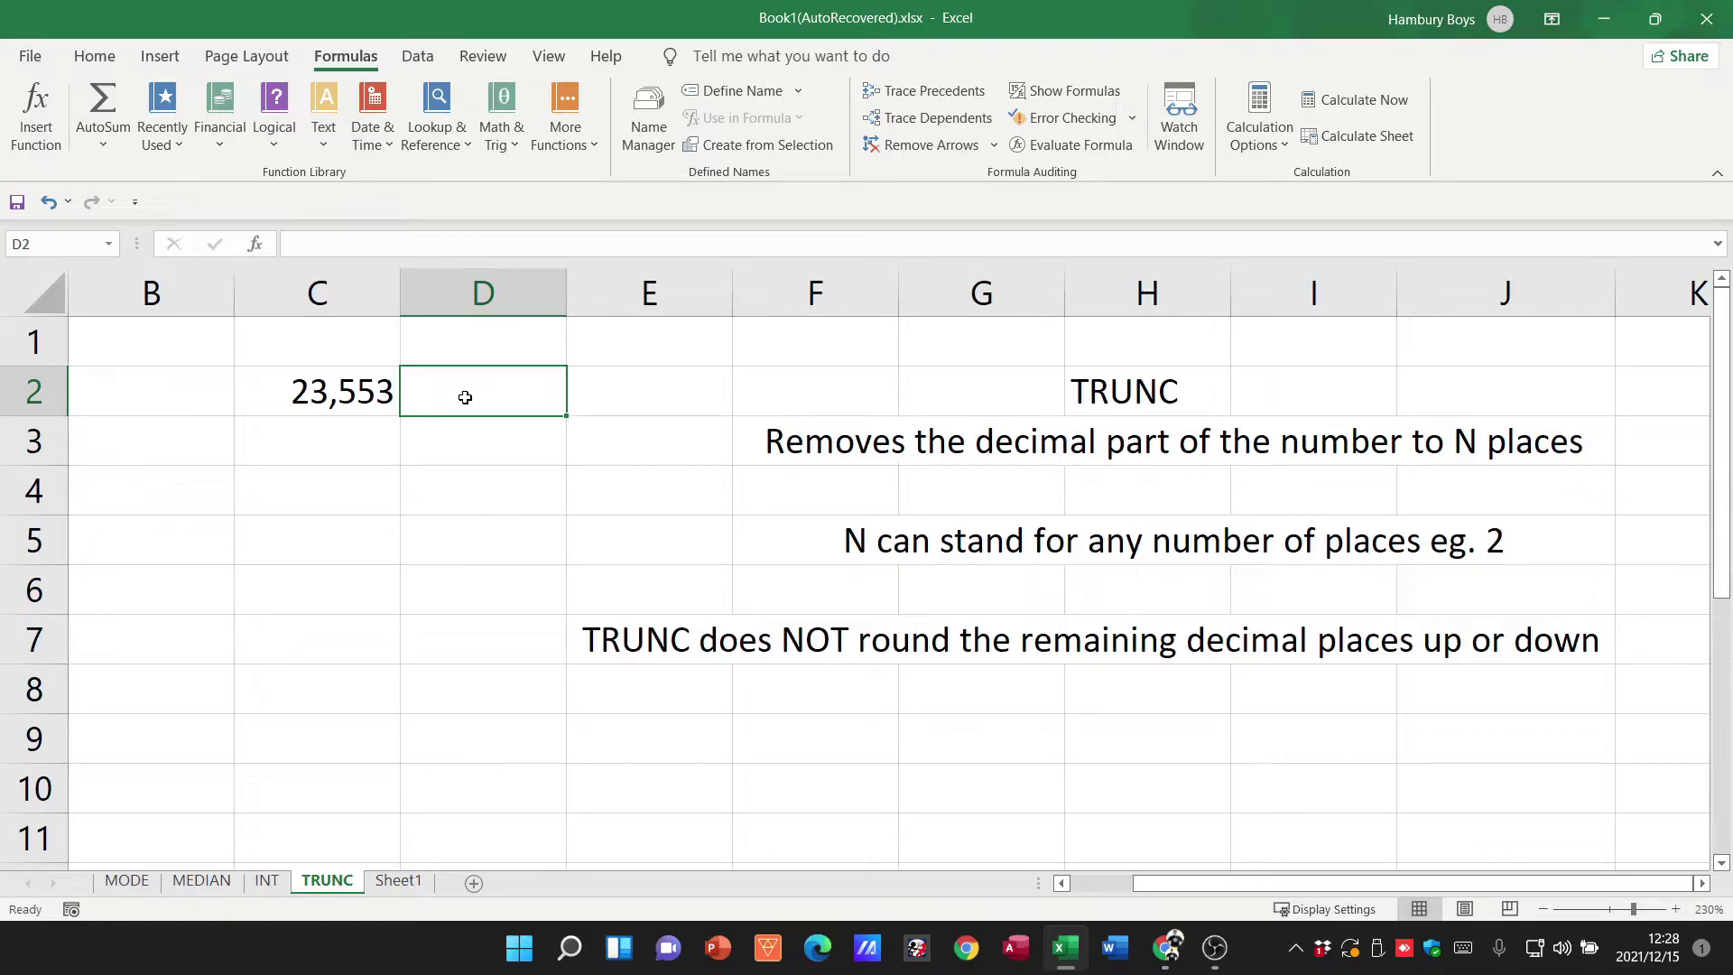
{"action": "type", "text": "=trunc"}
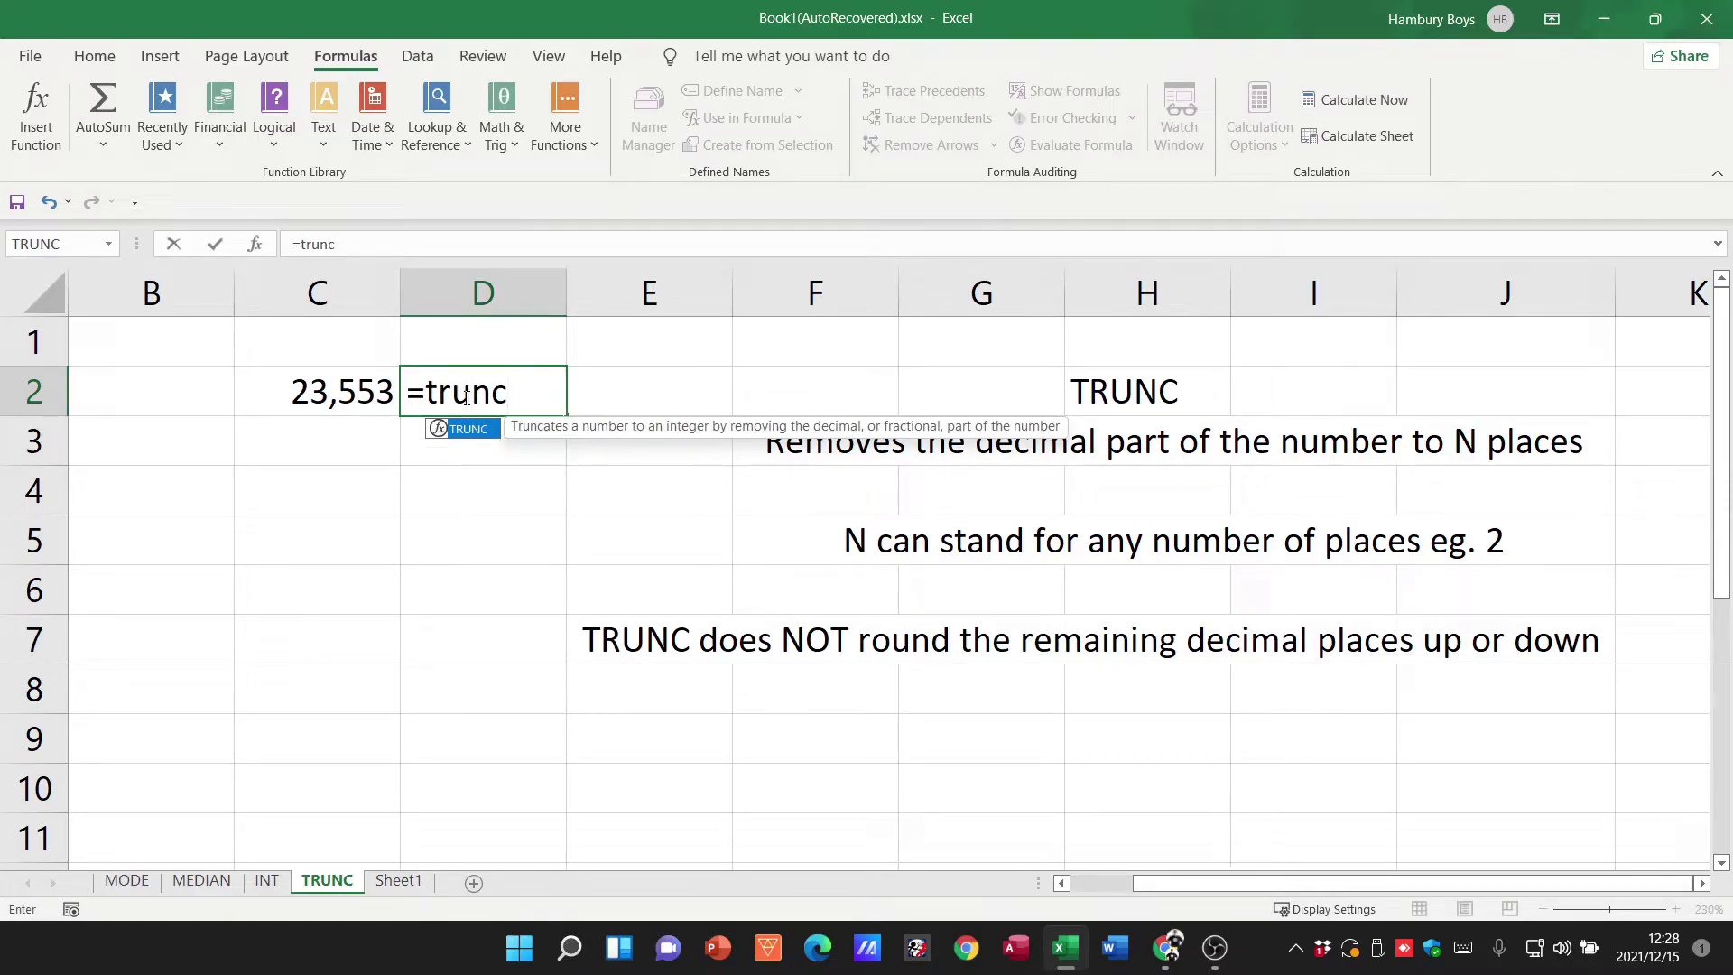
{"action": "type", "text": "("}
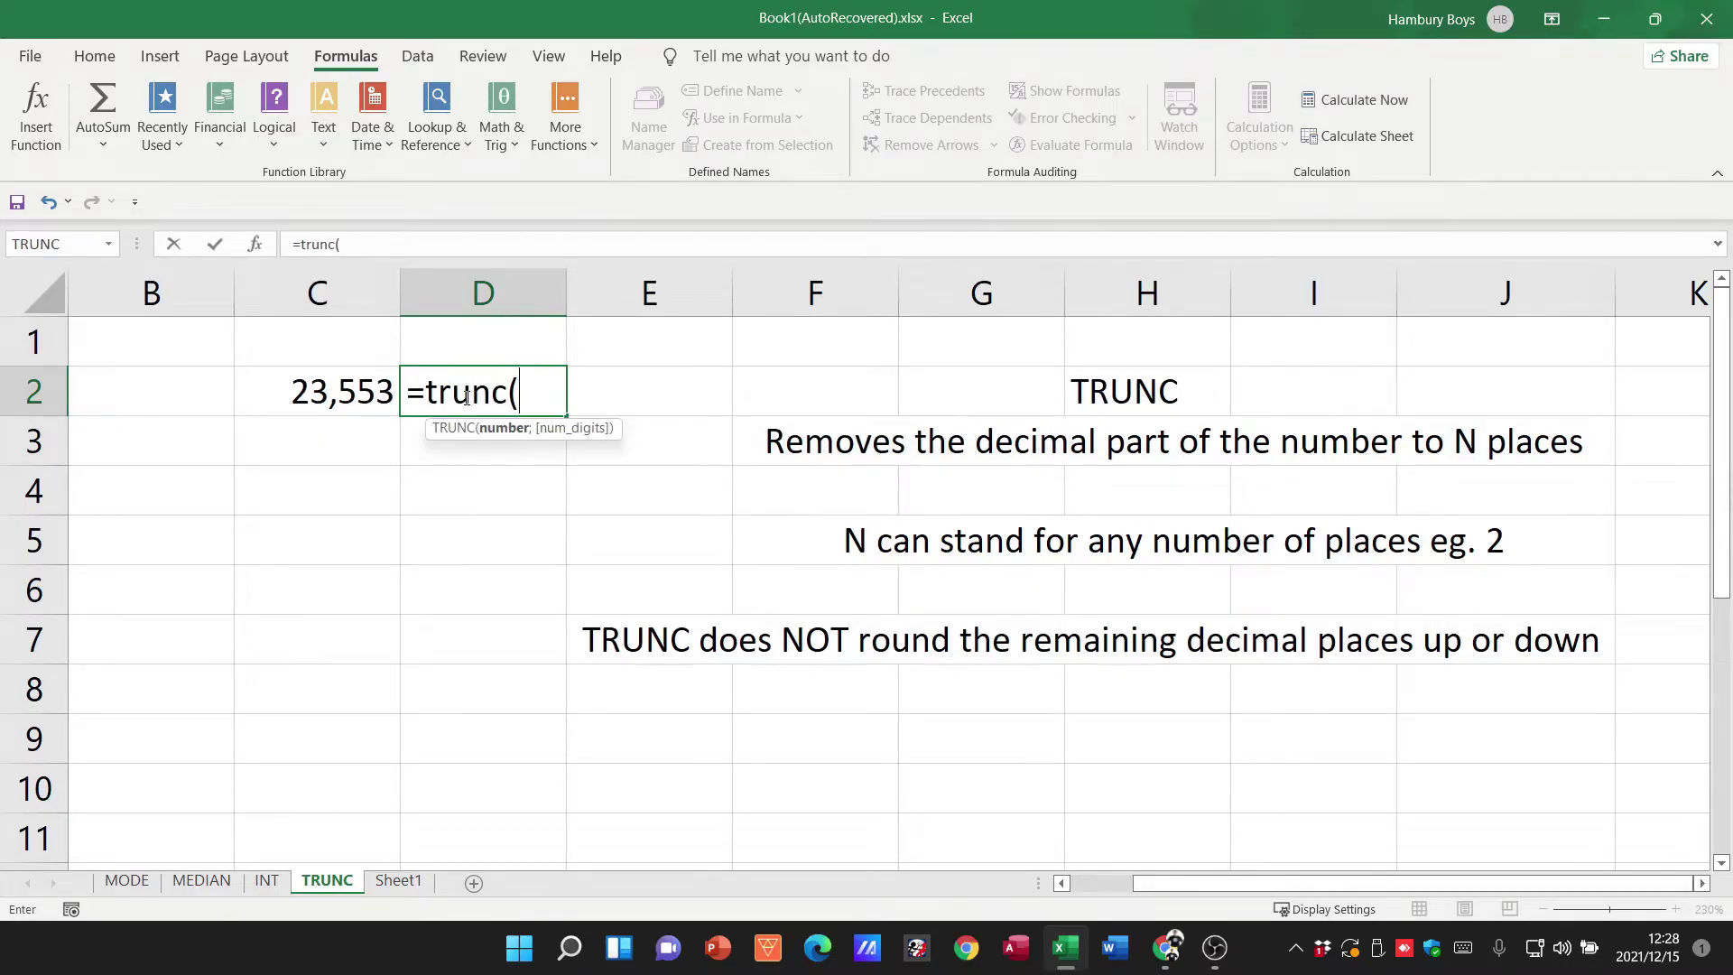
{"action": "left_click", "coordinate": [332, 392]}
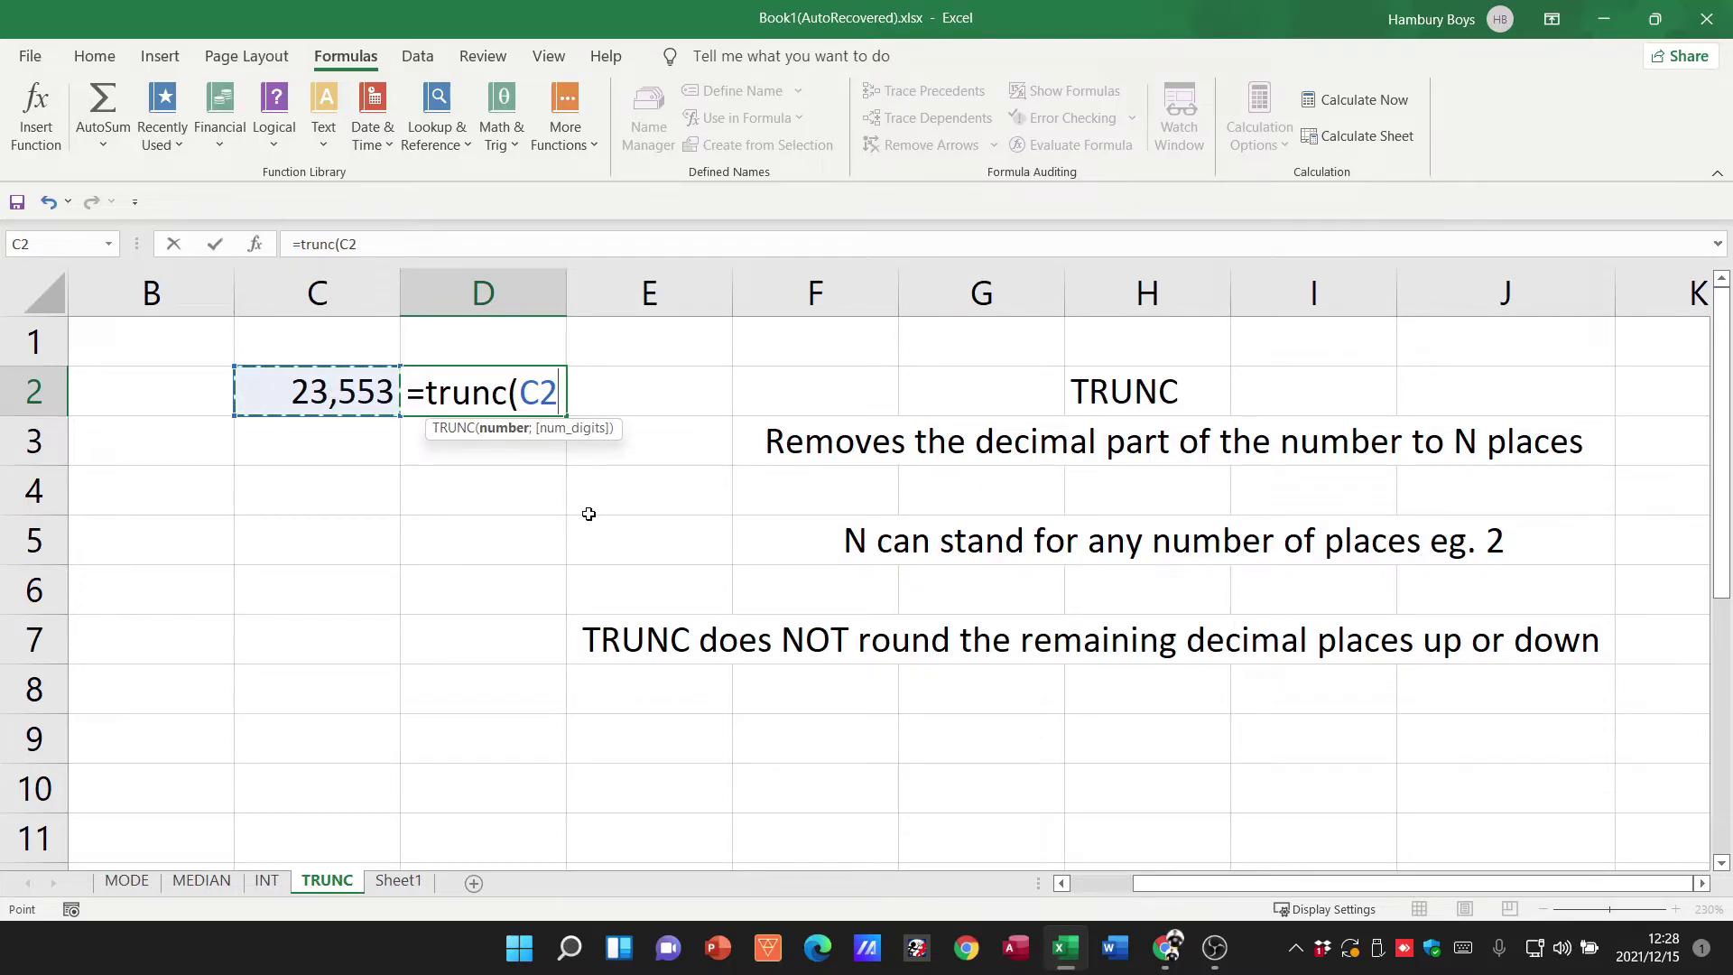
{"action": "type", "text": ")"}
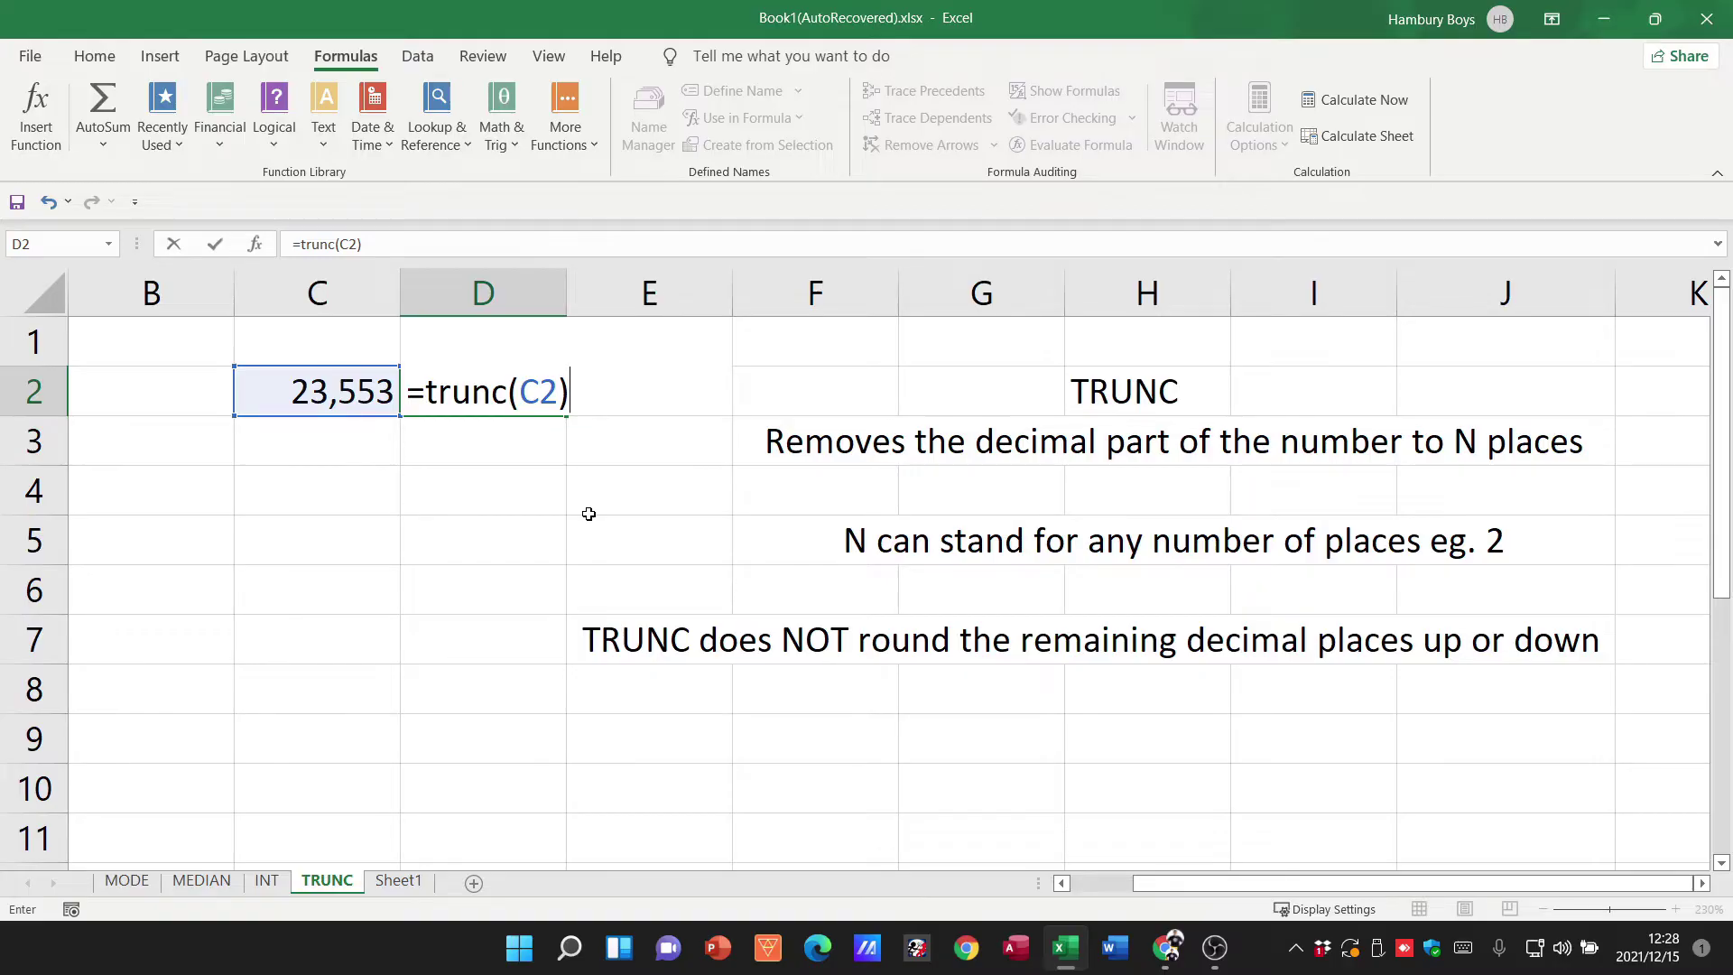
{"action": "key", "text": "Return"}
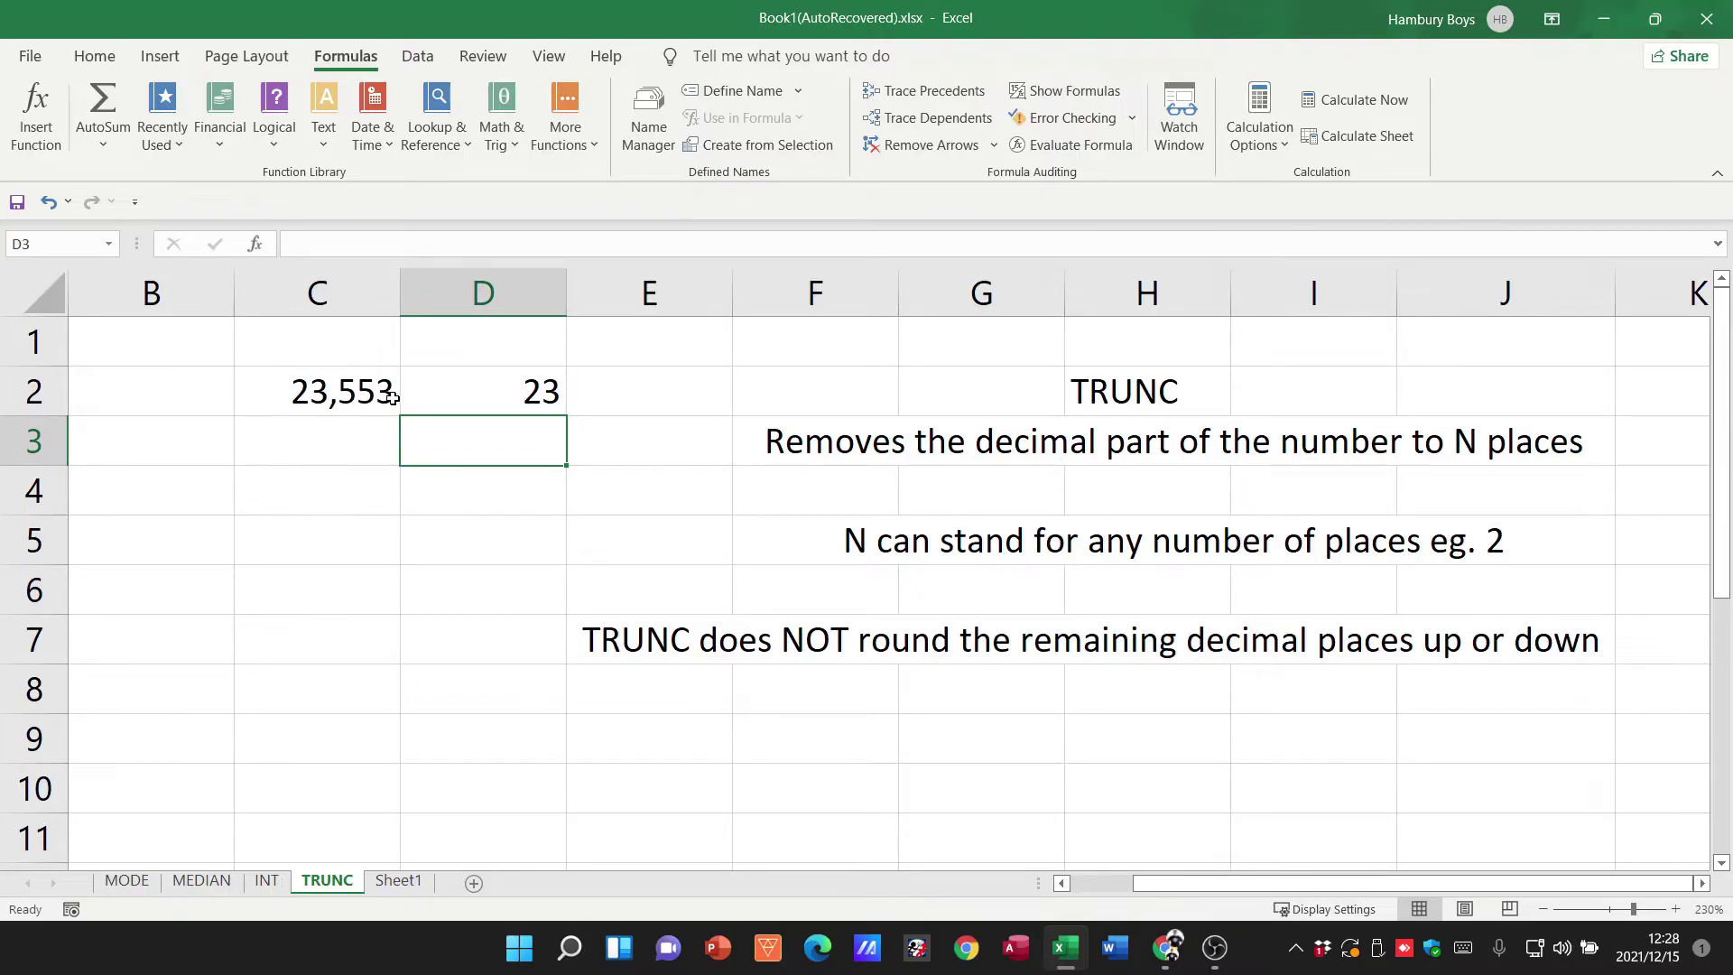
Enter =TRUNC(C2; 2) in D3 and =TRUNC(C2; 1) in D4
{"action": "type", "text": "=trunc("}
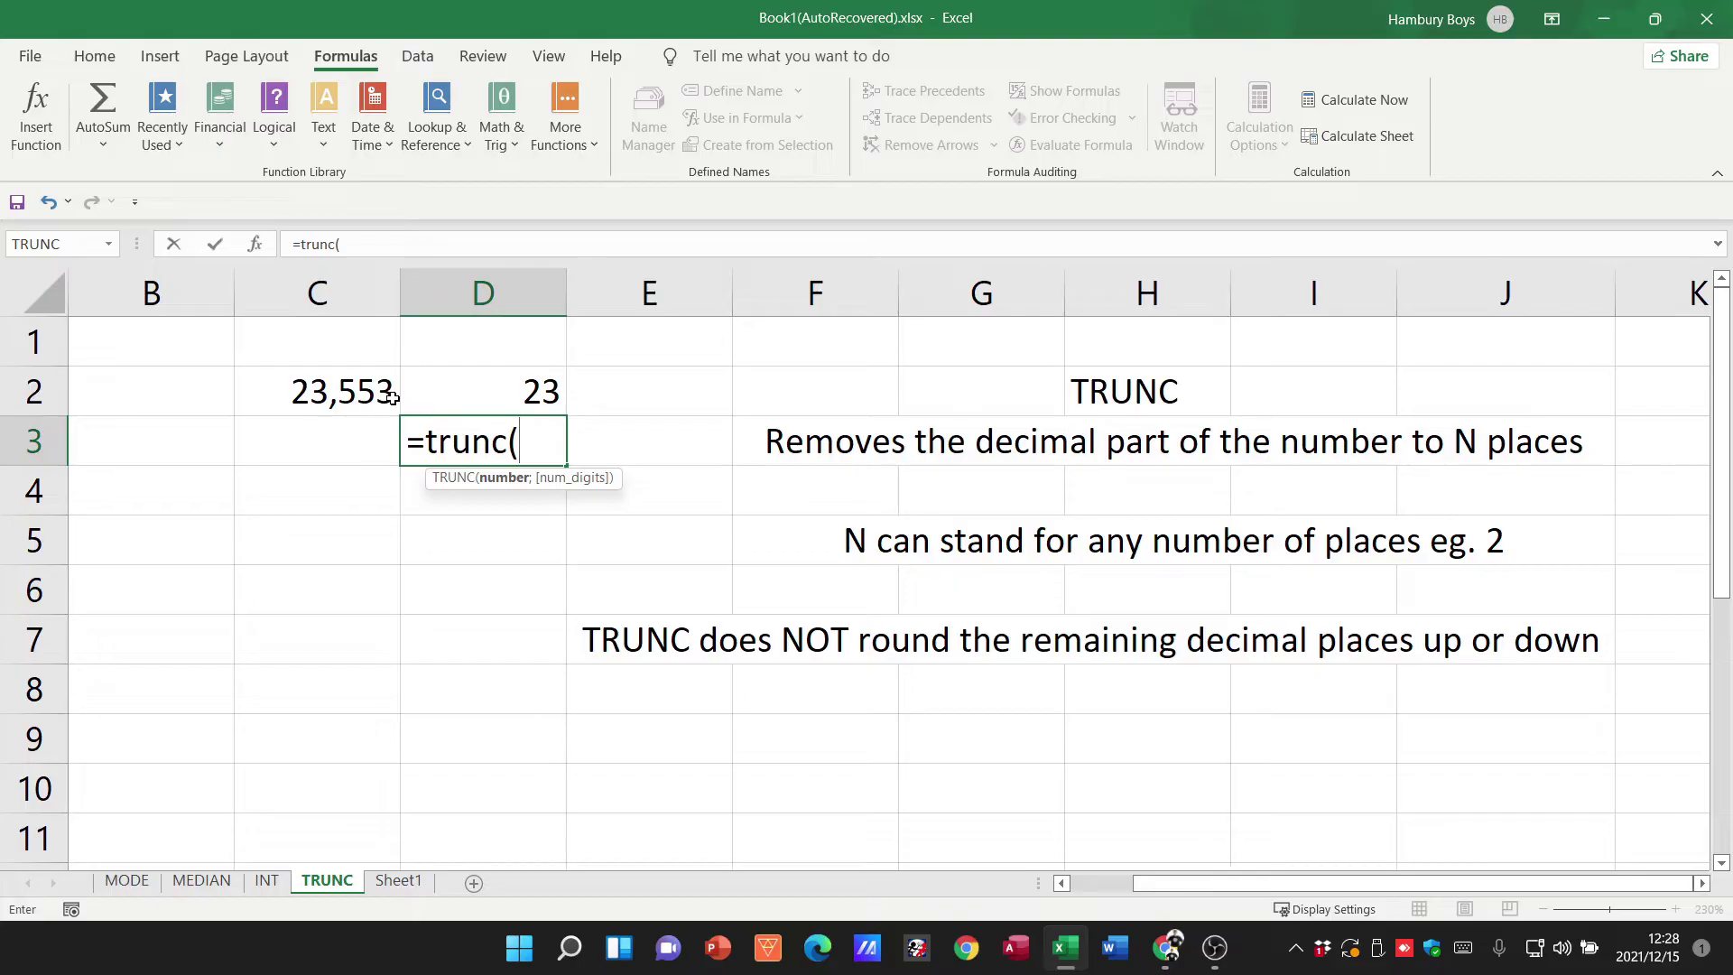
{"action": "left_click", "coordinate": [392, 398]}
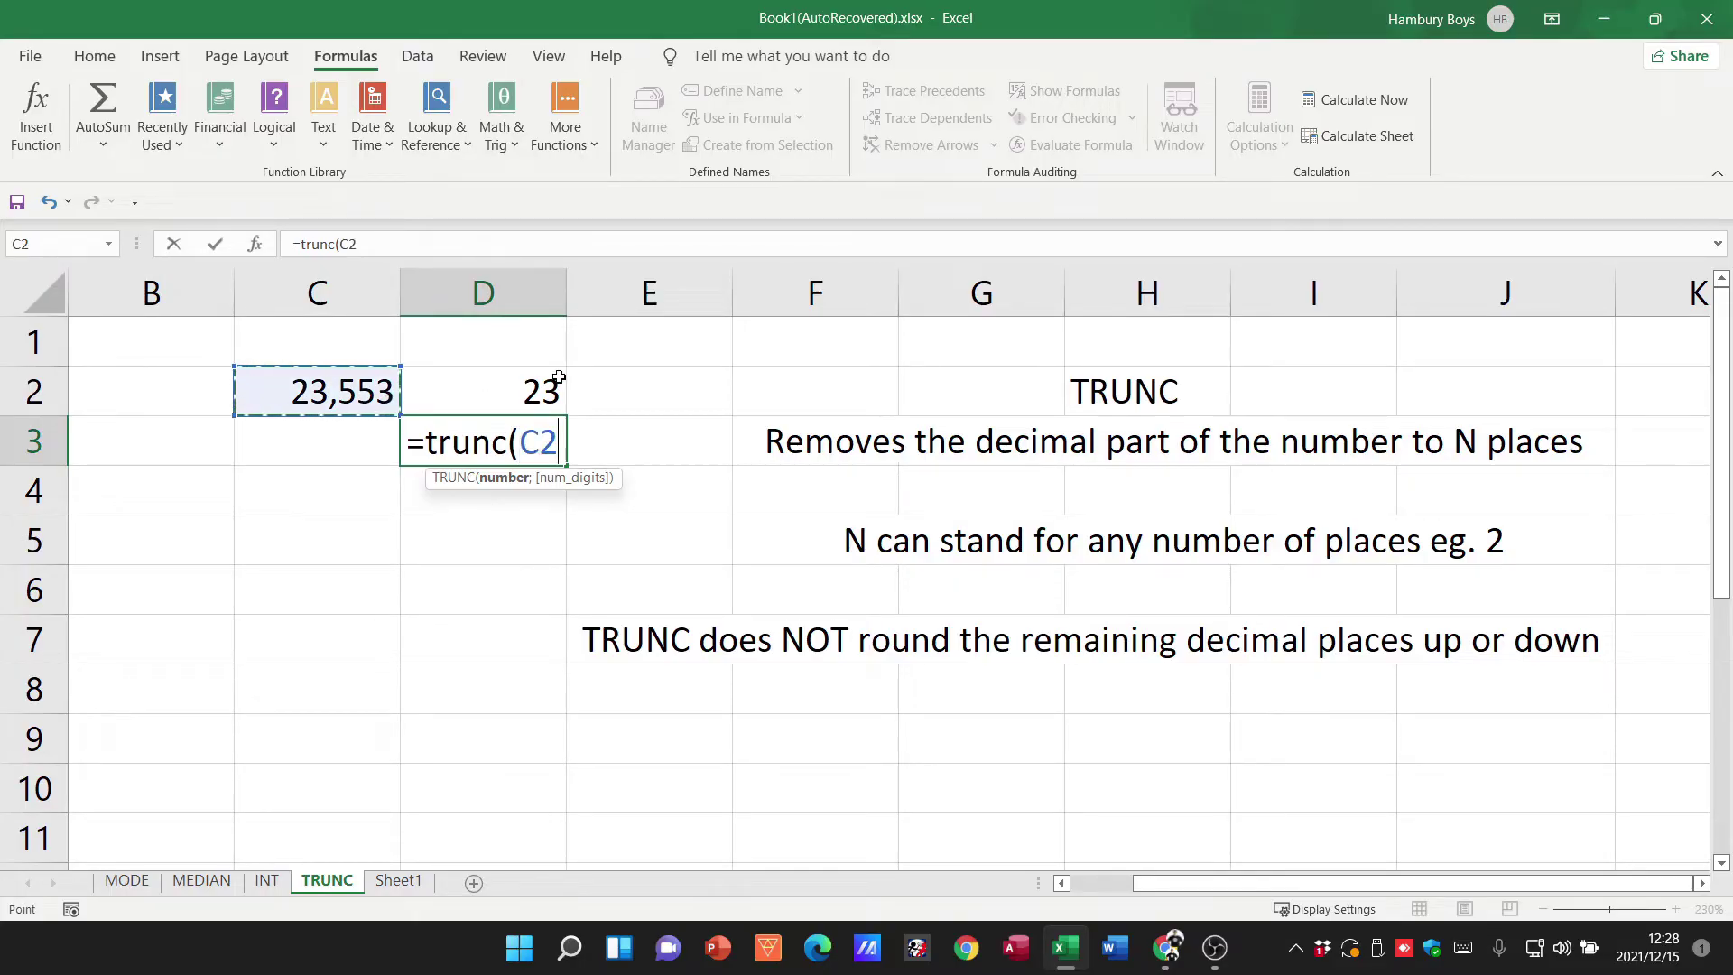
{"action": "type", "text": ";"}
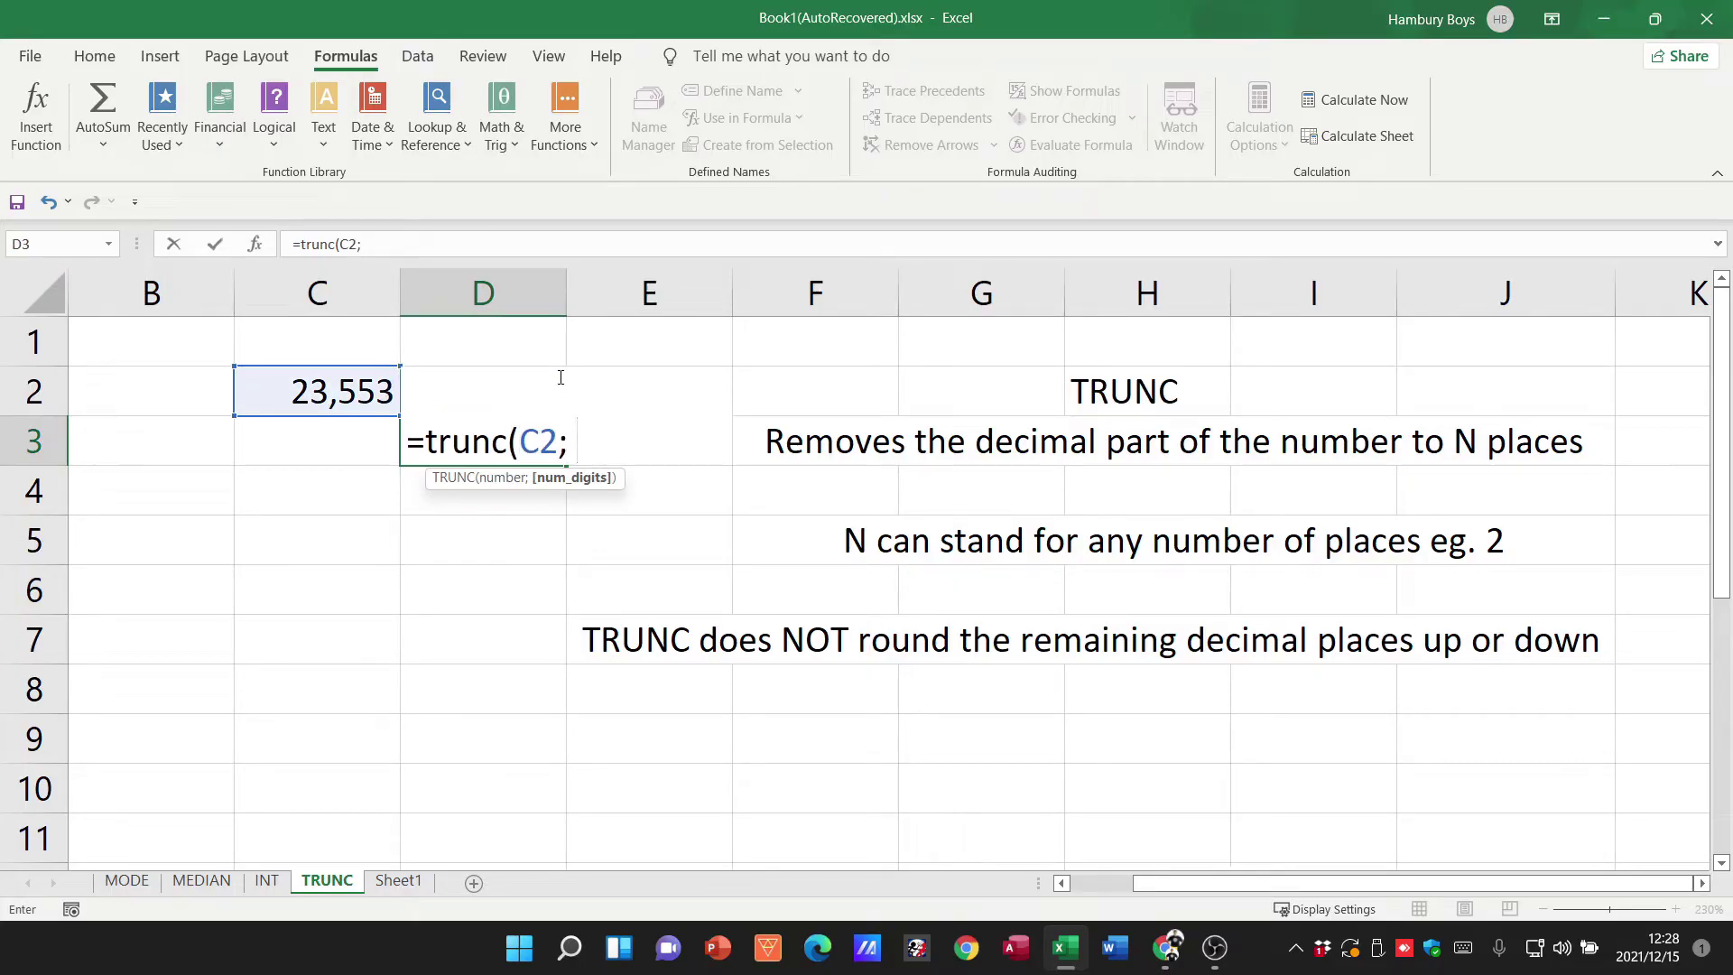
{"action": "type", "text": " 2)"}
{"action": "key", "text": "Return"}
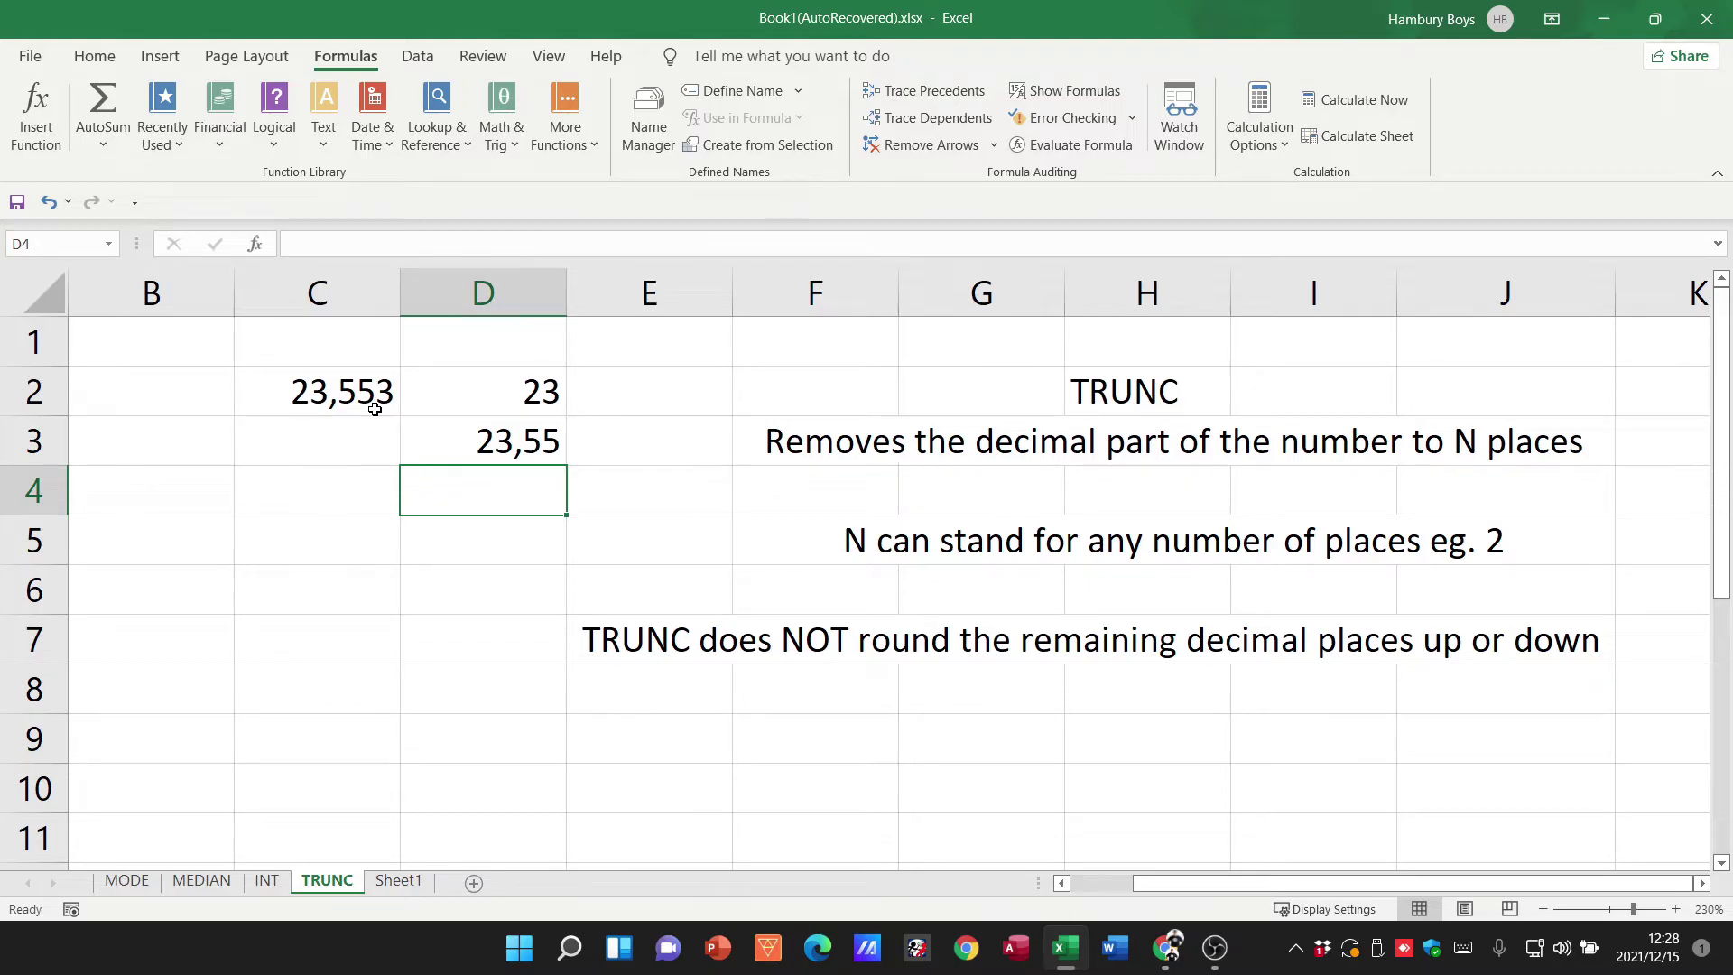
{"action": "type", "text": "=trunc"}
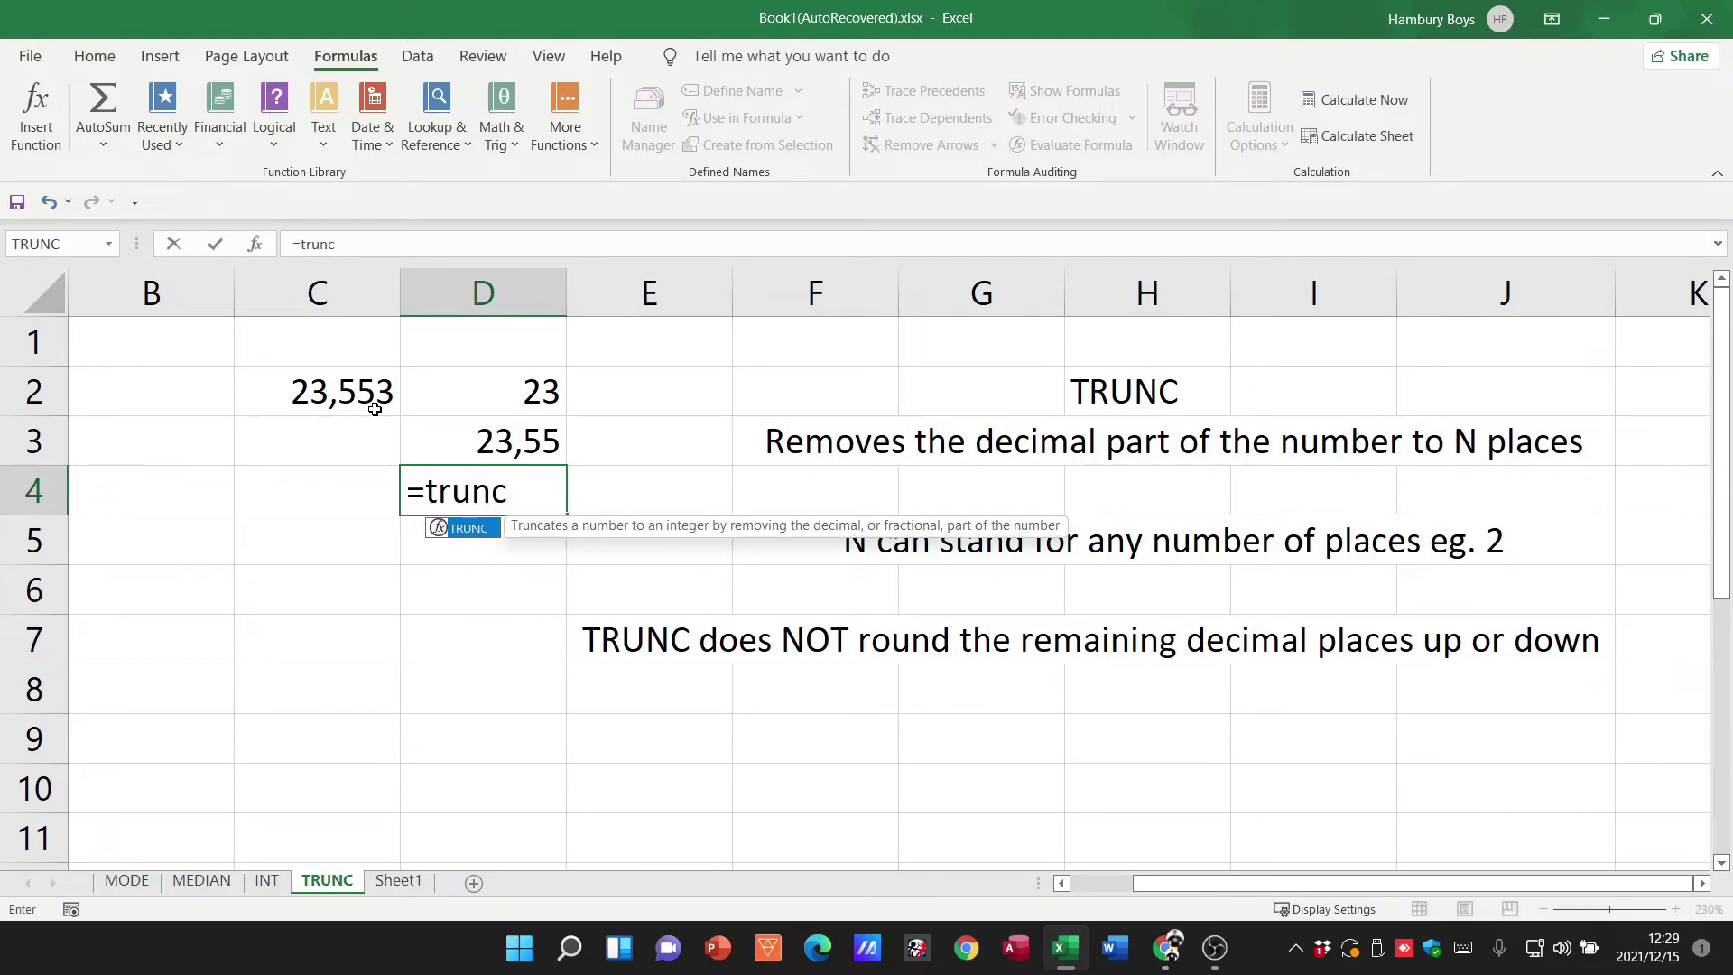
{"action": "type", "text": "("}
{"action": "left_click", "coordinate": [352, 397]}
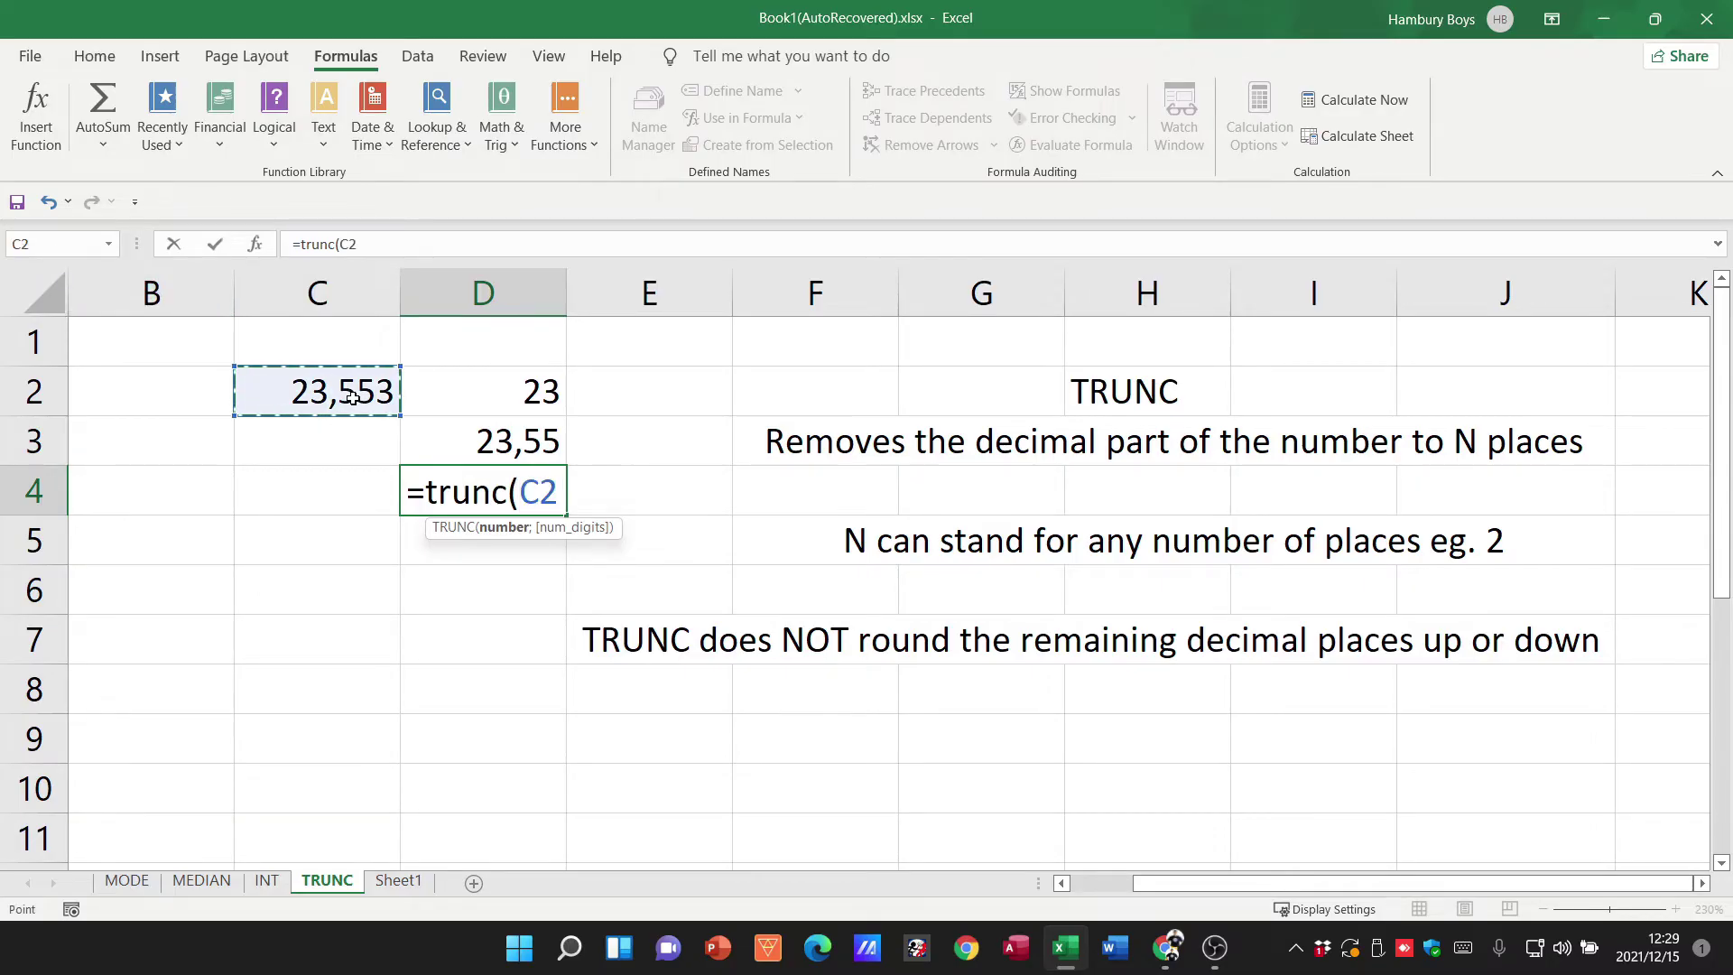
{"action": "type", "text": "; 1"}
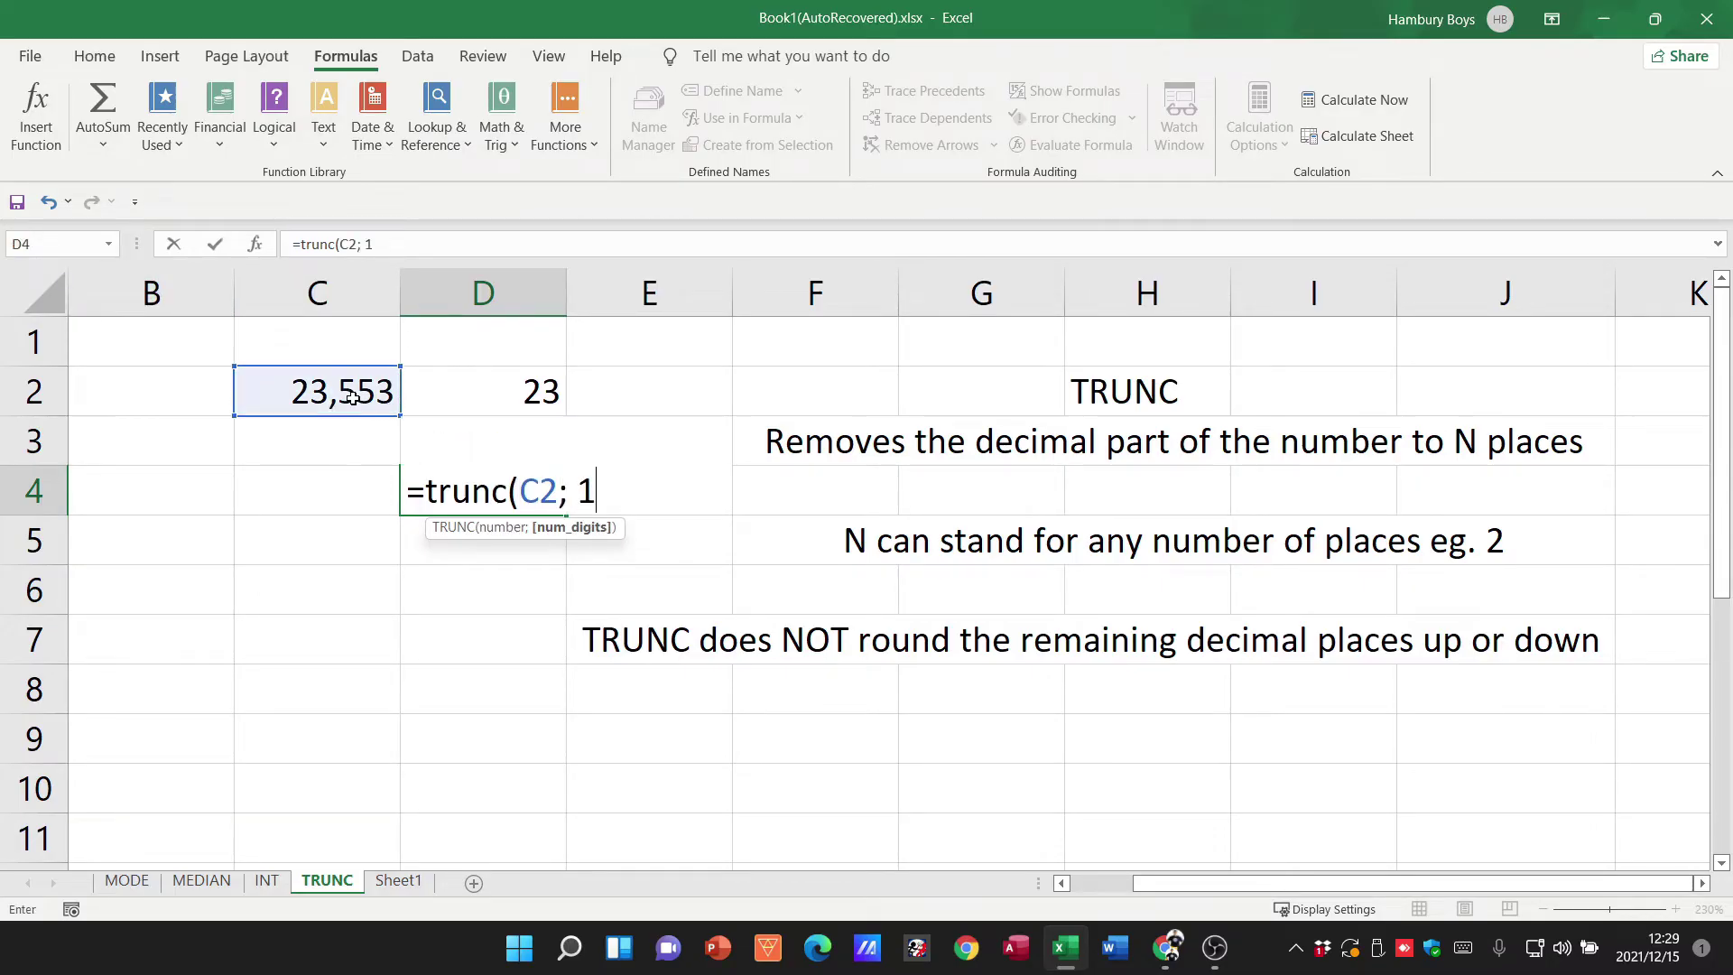
{"action": "type", "text": ")"}
{"action": "key", "text": "Return"}
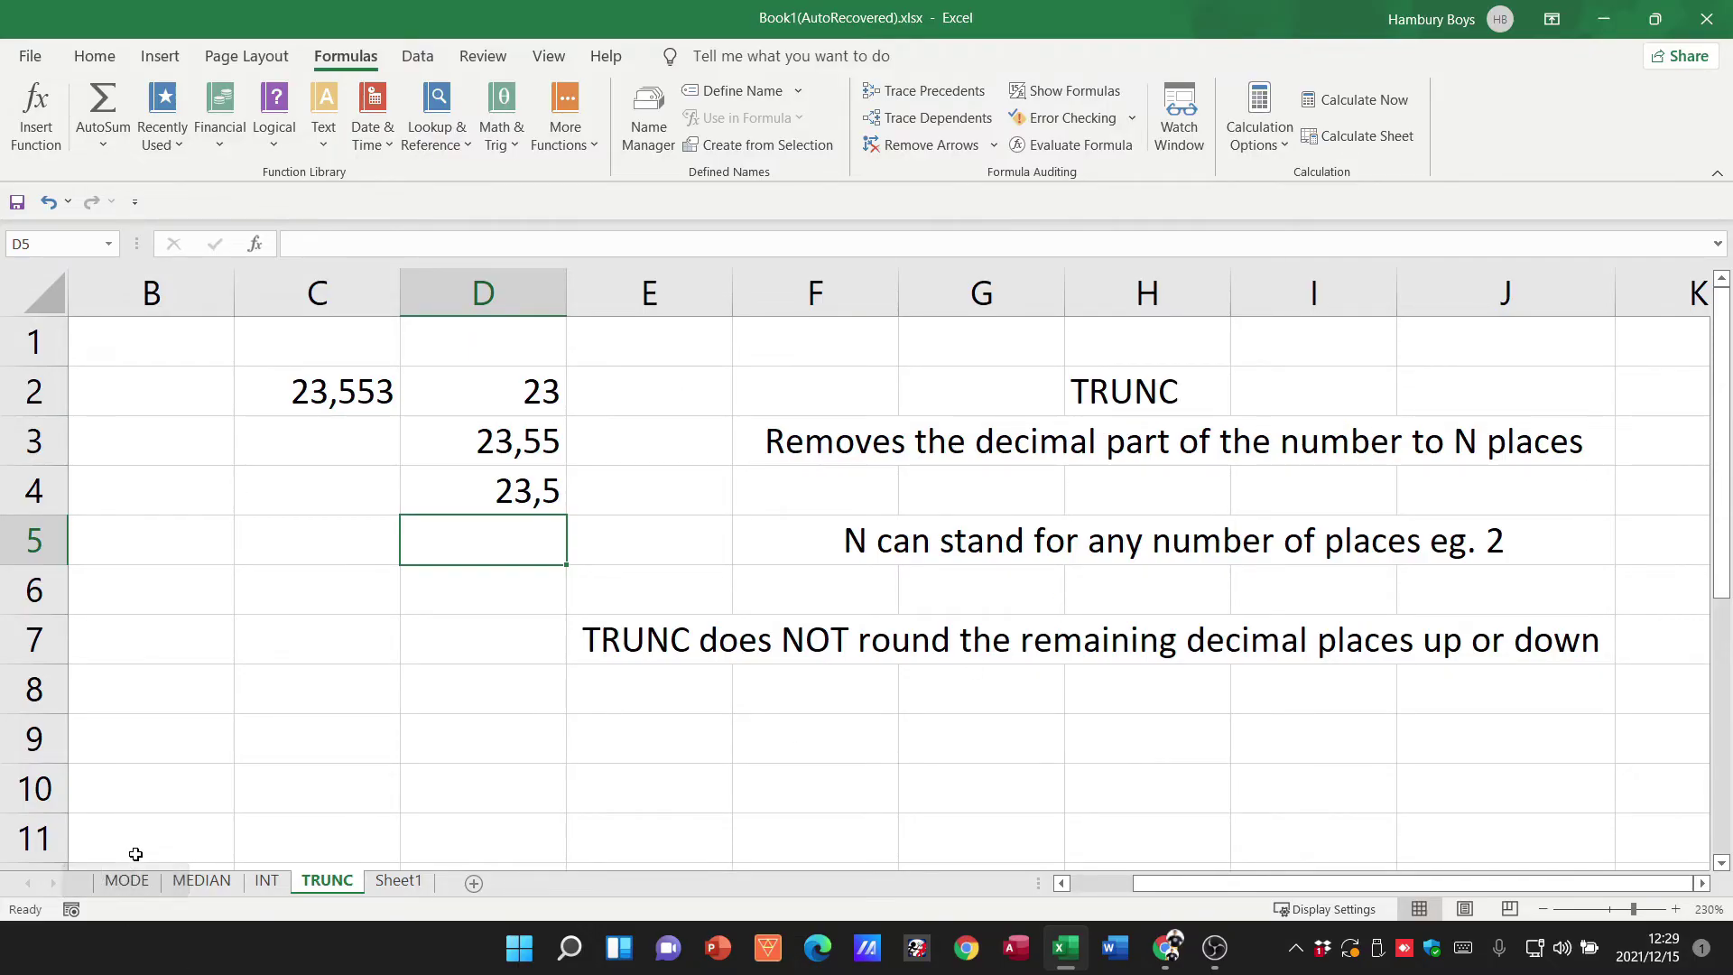
{"action": "left_click", "coordinate": [127, 885]}
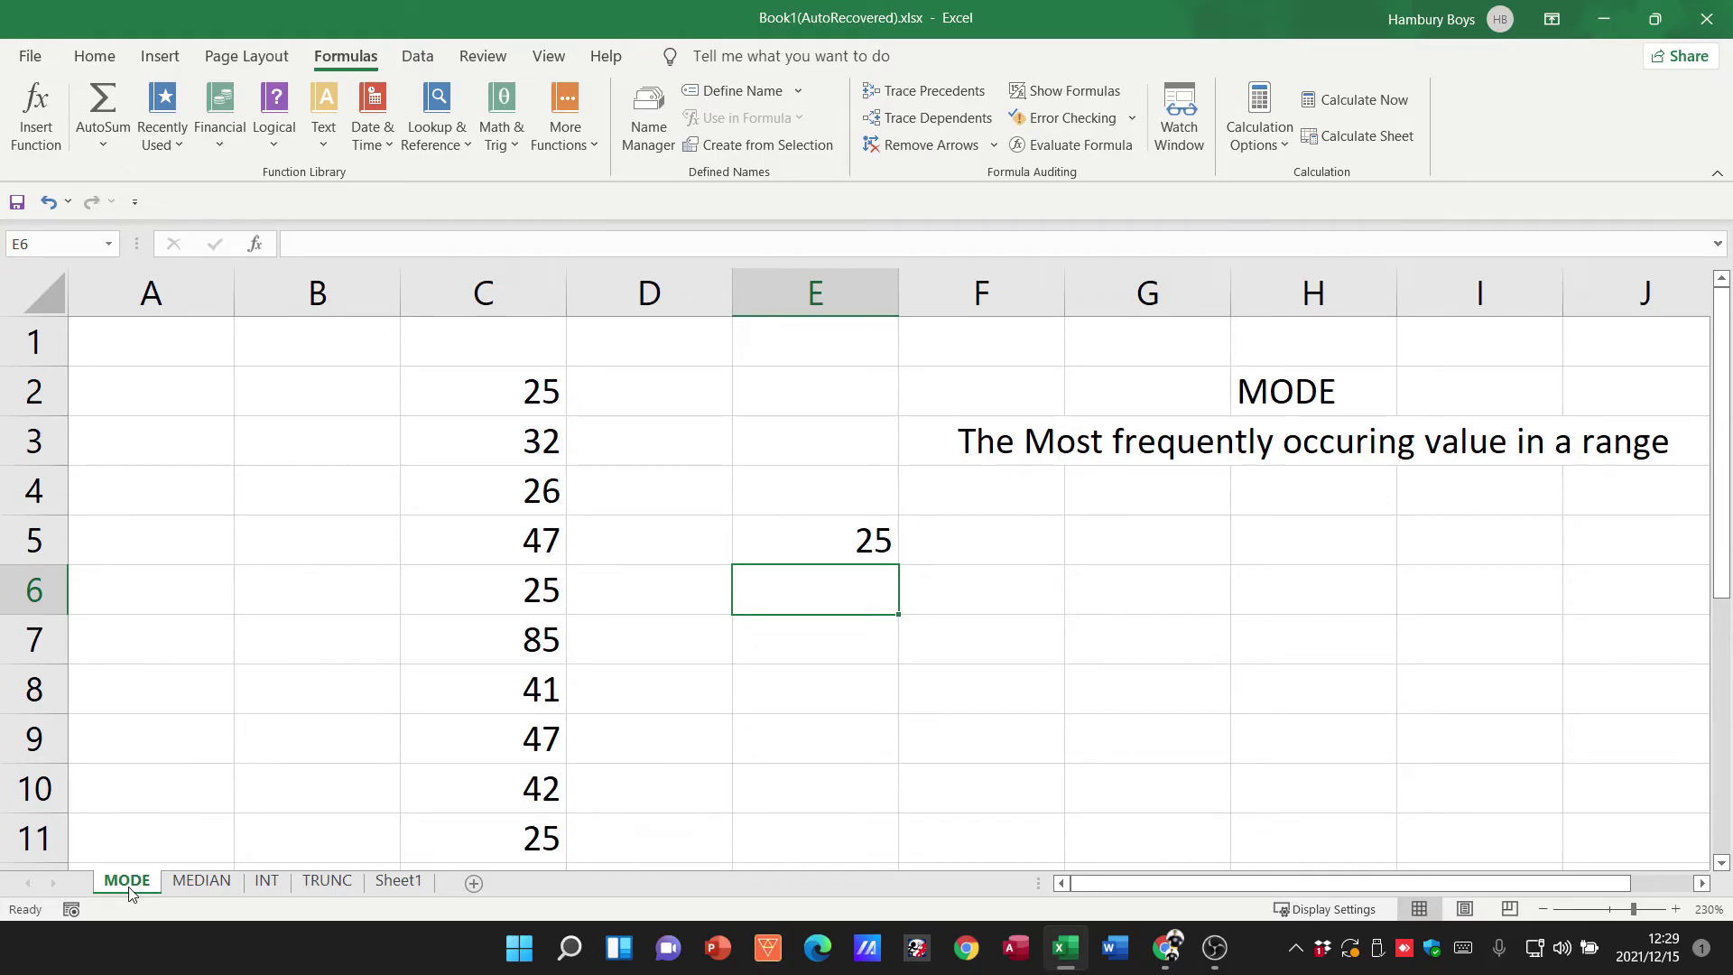
{"action": "left_click", "coordinate": [207, 880]}
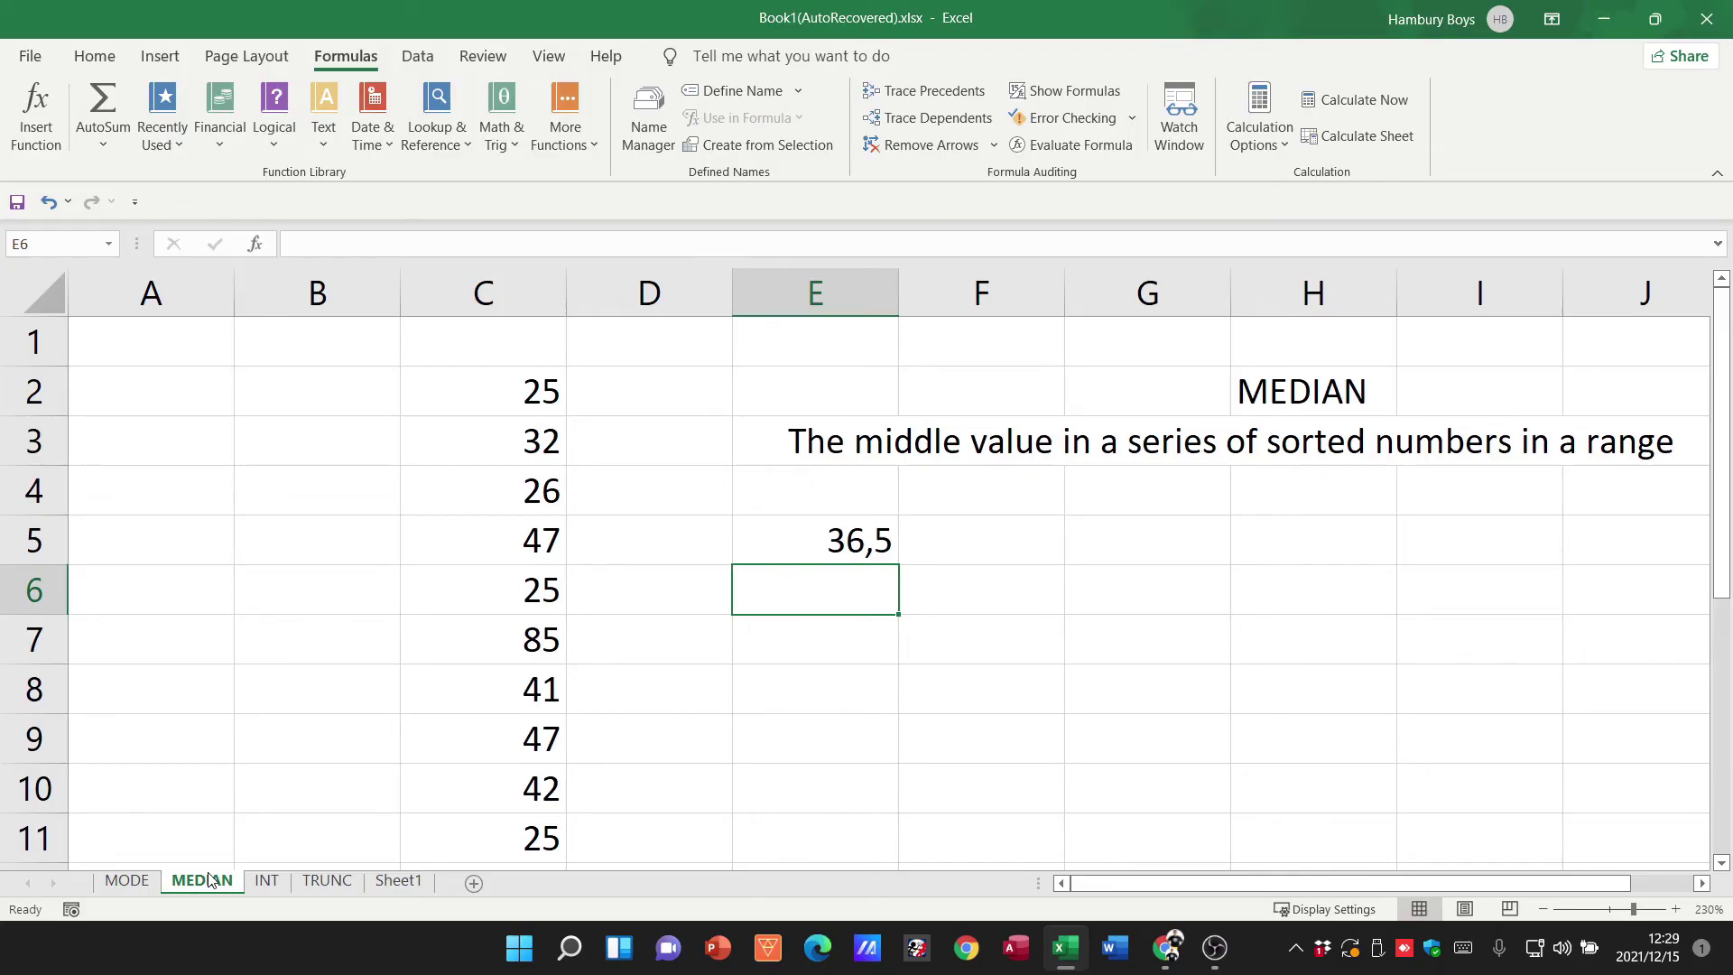
{"action": "left_click", "coordinate": [260, 882]}
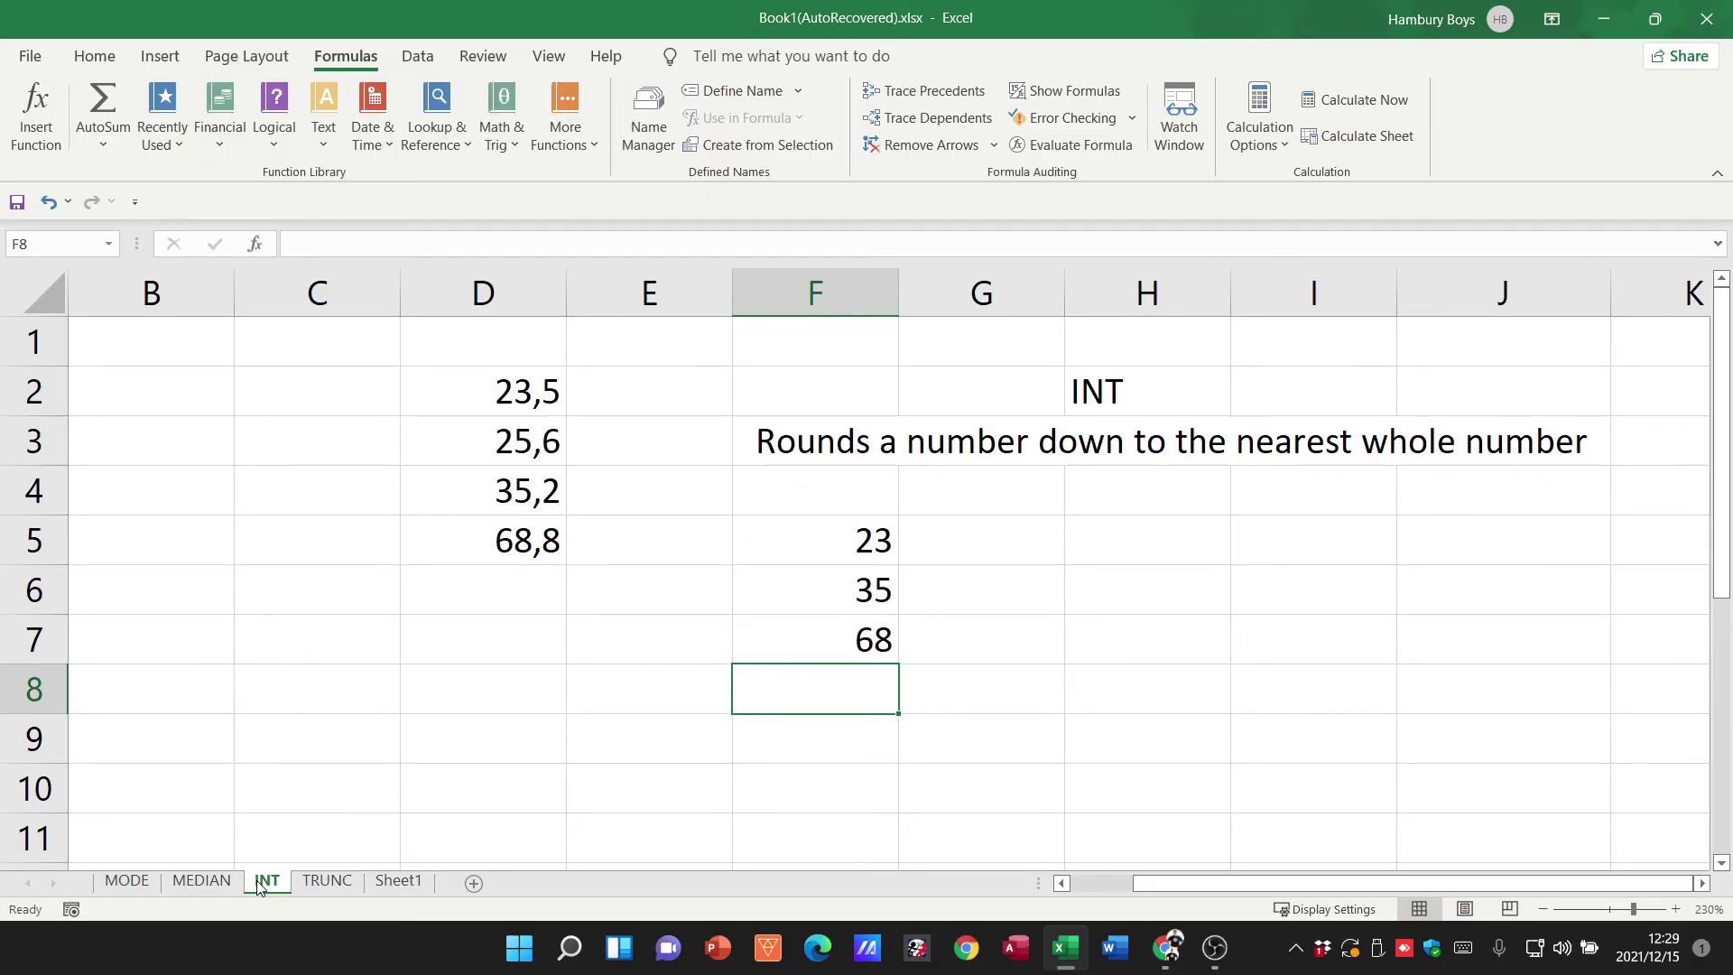
{"action": "left_click", "coordinate": [357, 882]}
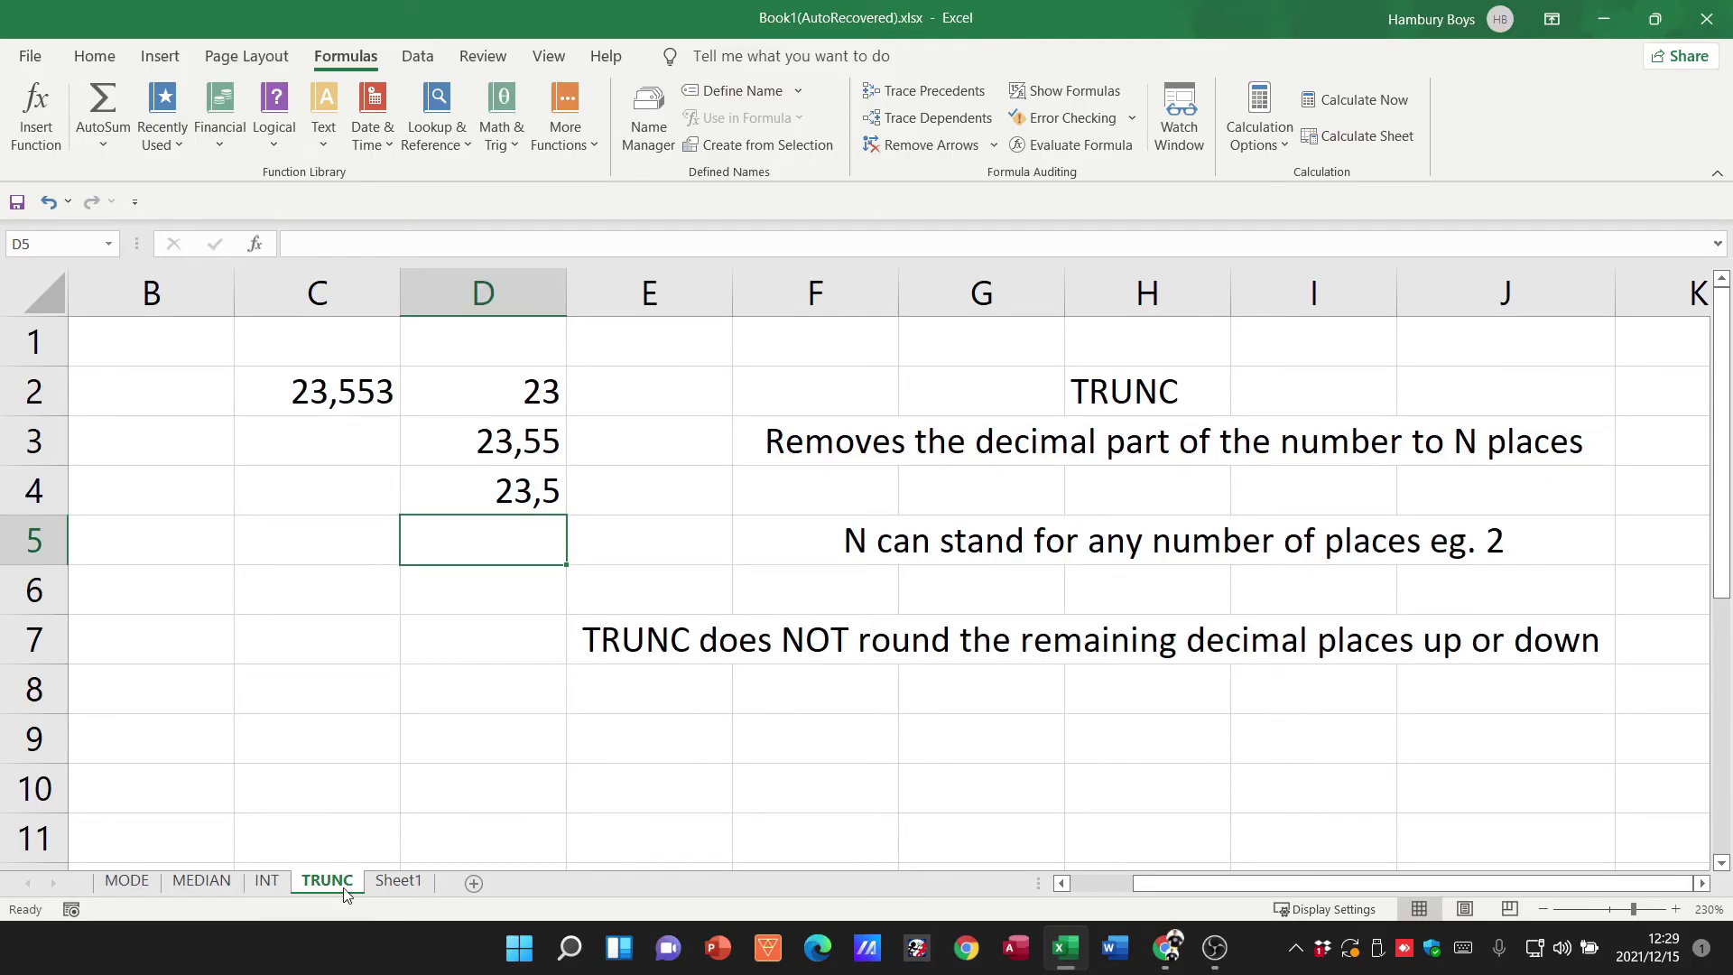